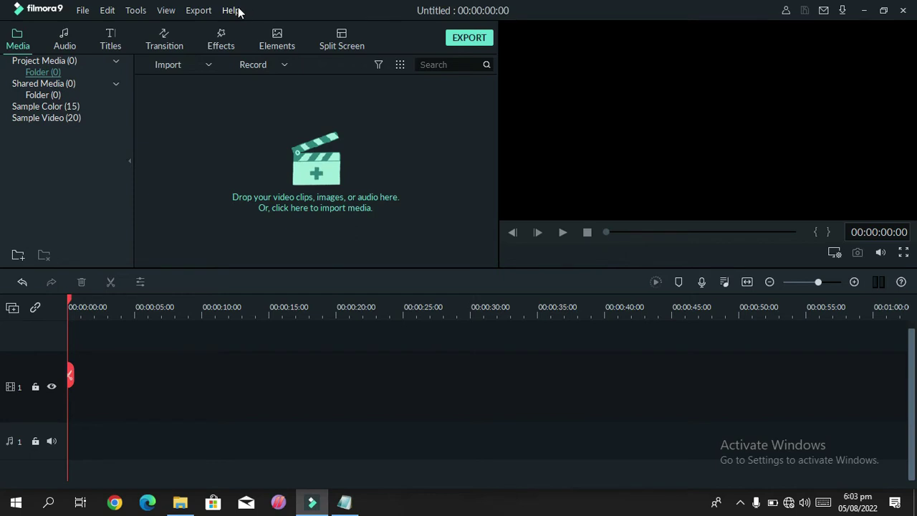
Check the Filmora9 activation status, looking through the Filmora 9 licence notes in Notepad before closing the activation dialog
click(232, 10)
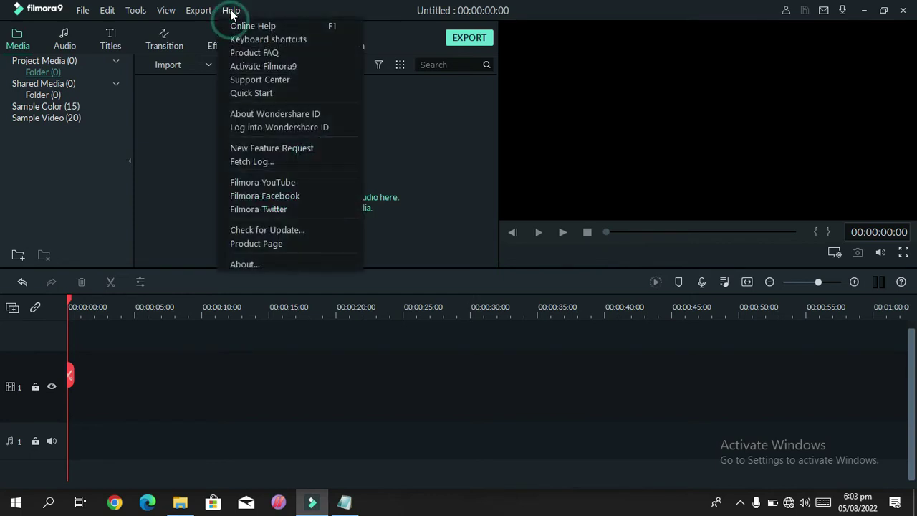
click(283, 66)
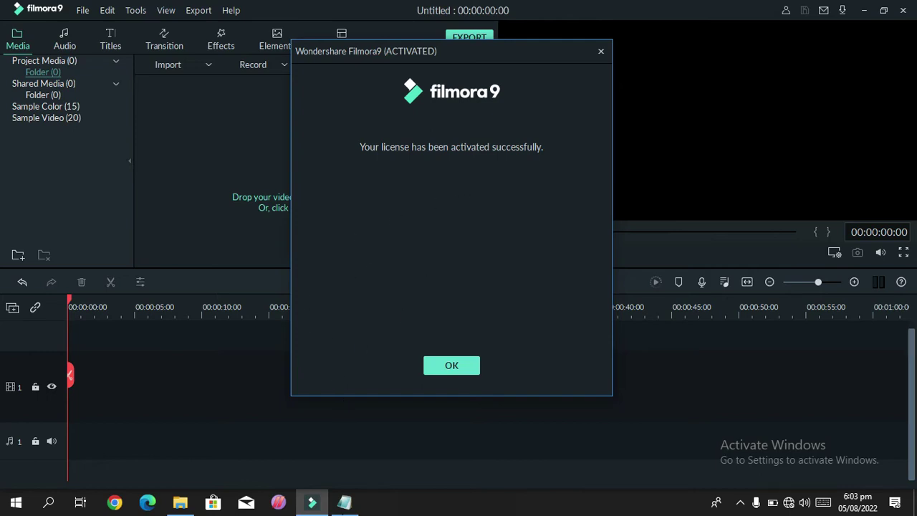
click(344, 501)
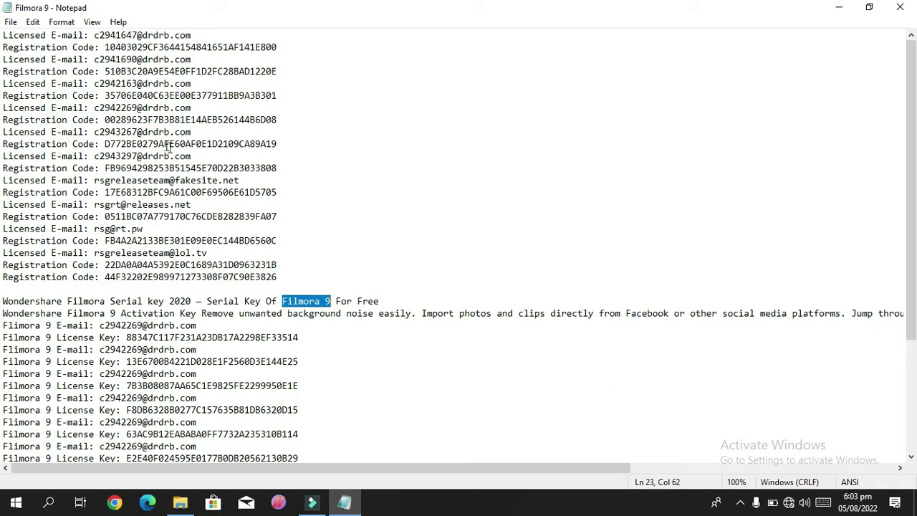
scroll(199, 125, down, 4)
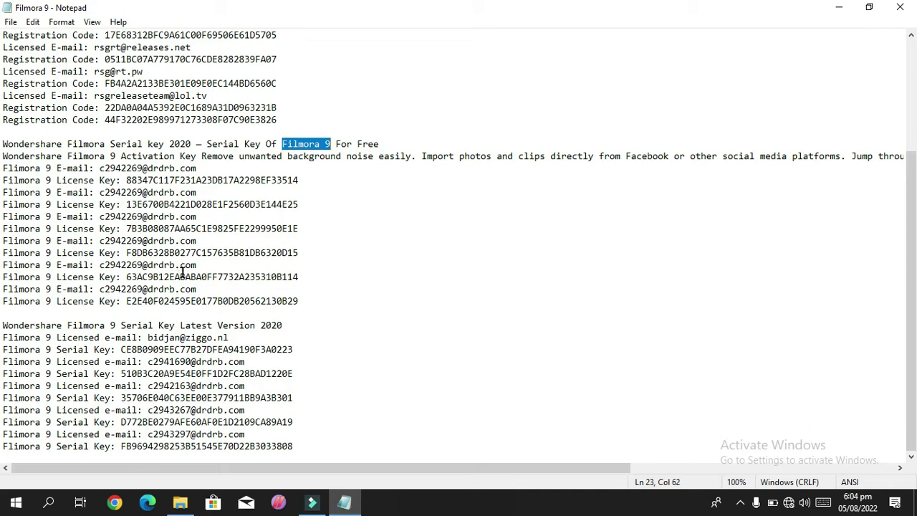
drag(100, 240, 196, 240)
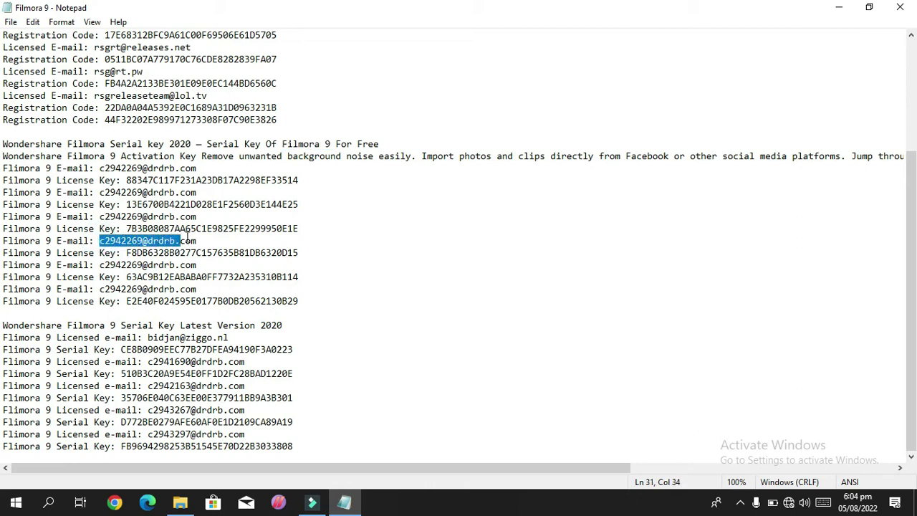
click(195, 240)
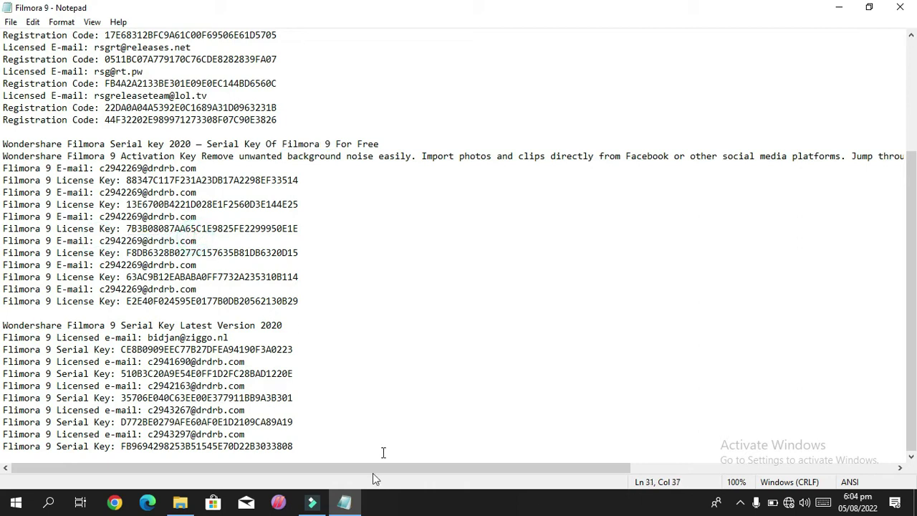
click(313, 501)
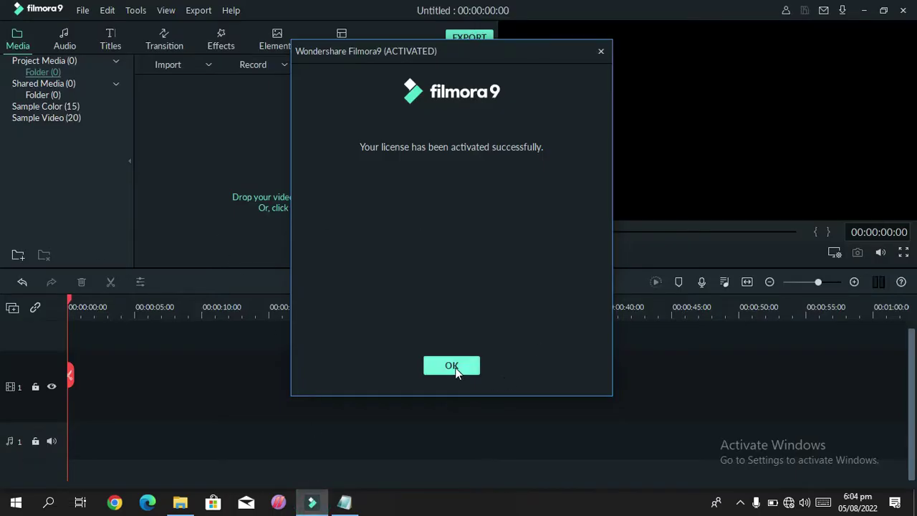
click(452, 366)
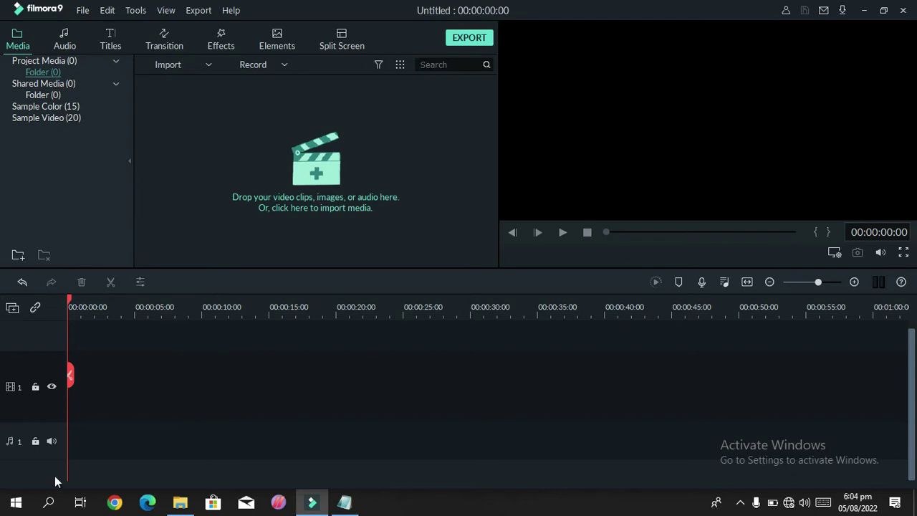
Look through the new-project aspect ratios and browse the saved project files without opening one
click(84, 12)
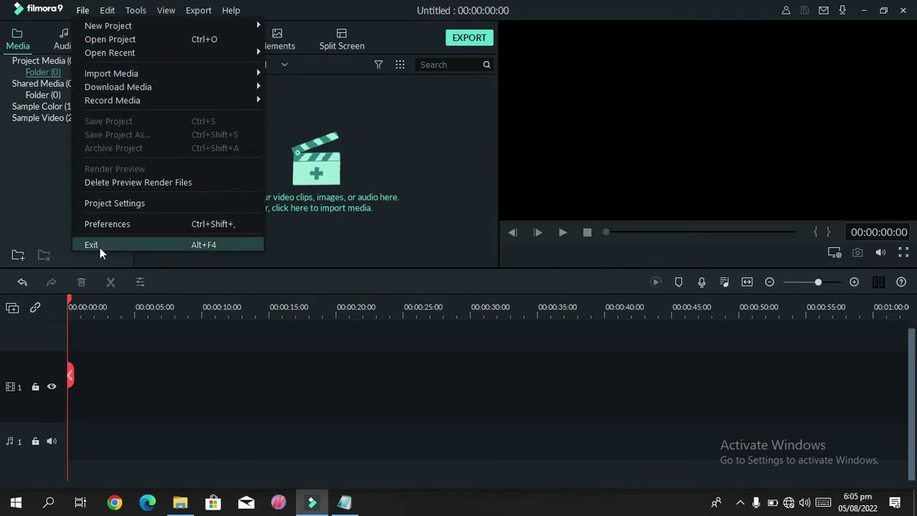
mouse_move(106, 28)
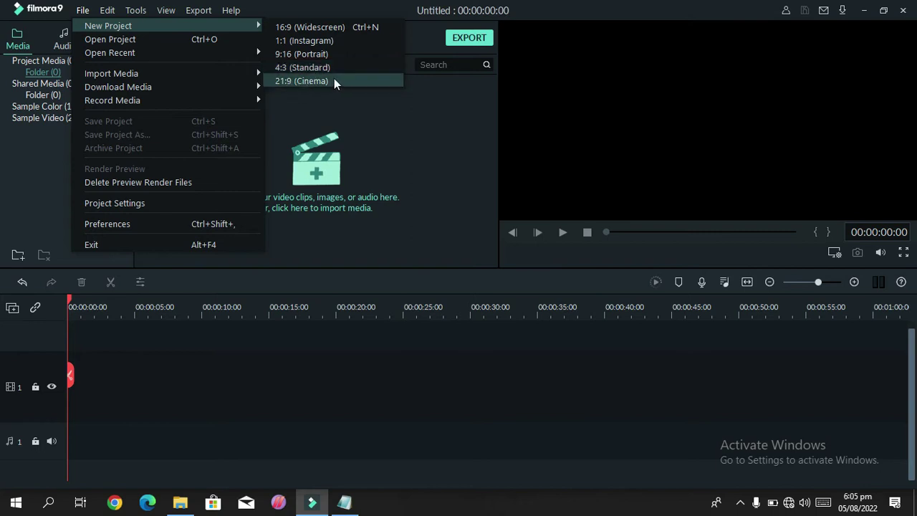
click(117, 39)
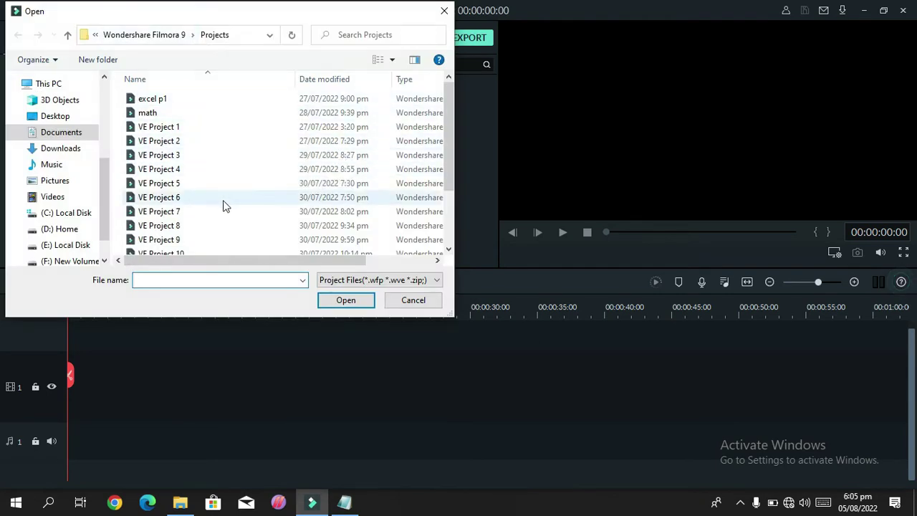
scroll(223, 205, down, 2)
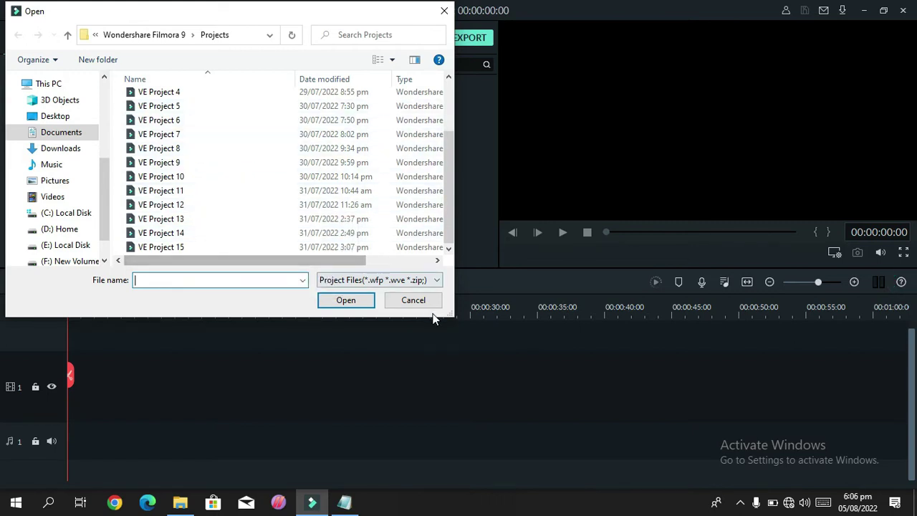
click(413, 300)
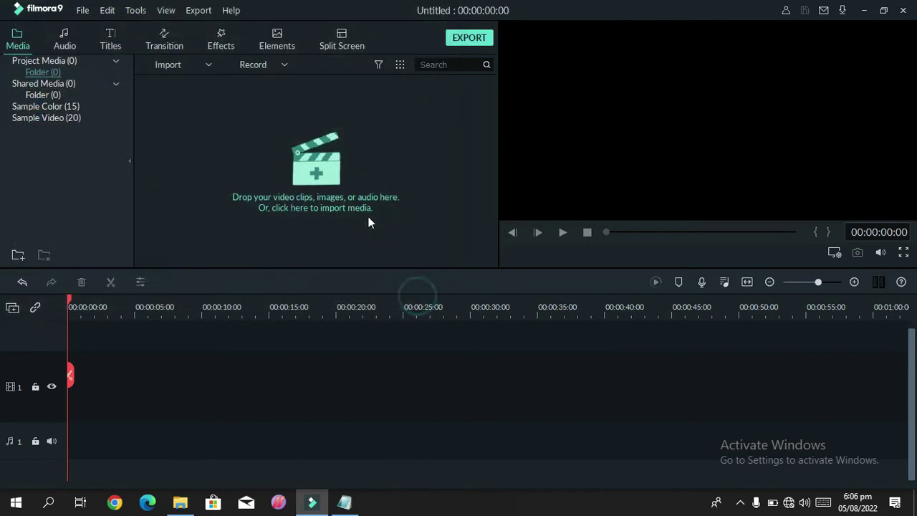
Examine the recent projects and the options for importing, downloading and recording media
click(82, 10)
mouse_move(99, 51)
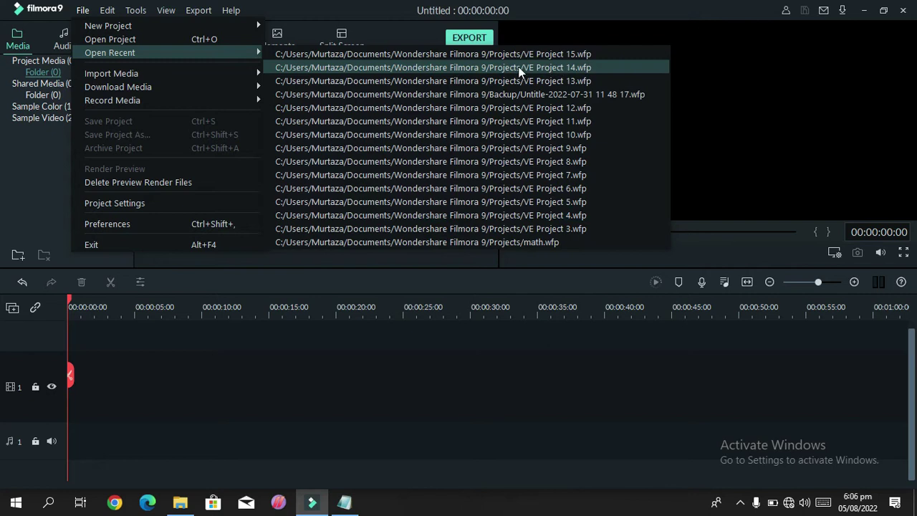
mouse_move(141, 73)
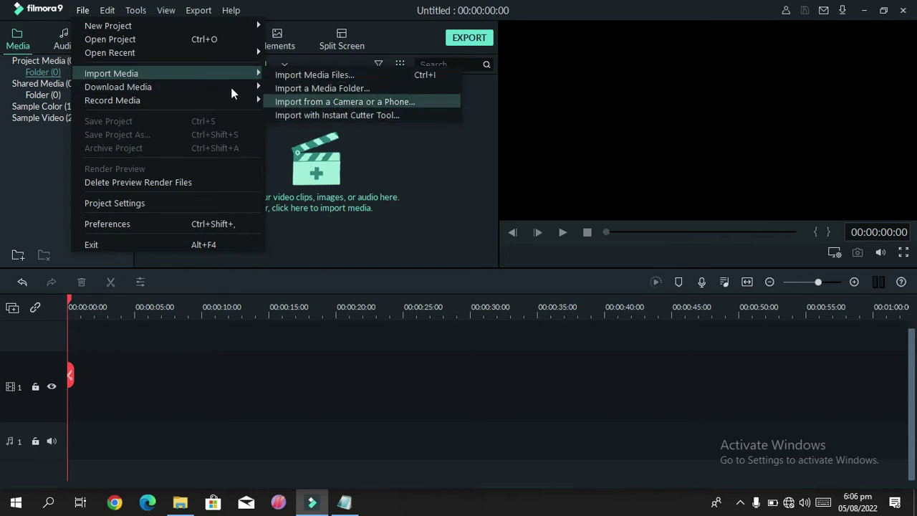
mouse_move(135, 89)
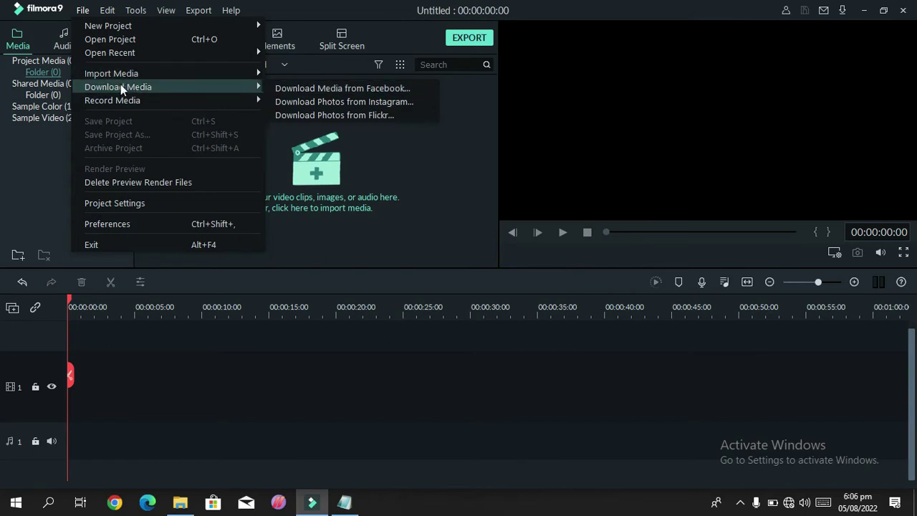
mouse_move(121, 102)
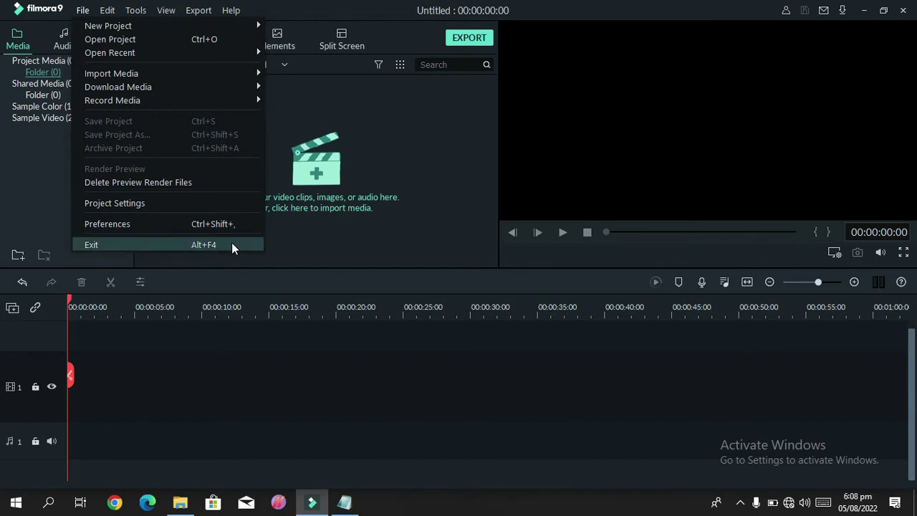
click(281, 123)
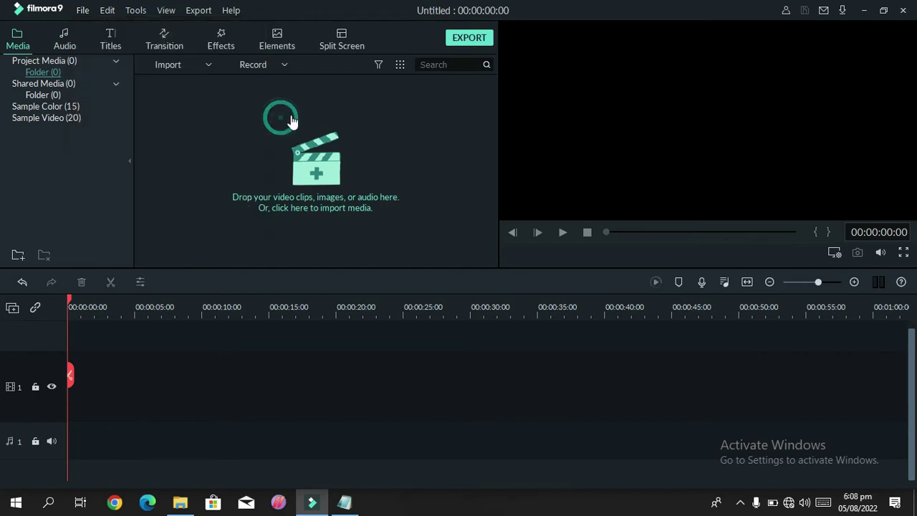
Look over the available editing commands and the import, view, sort and group tools
click(111, 14)
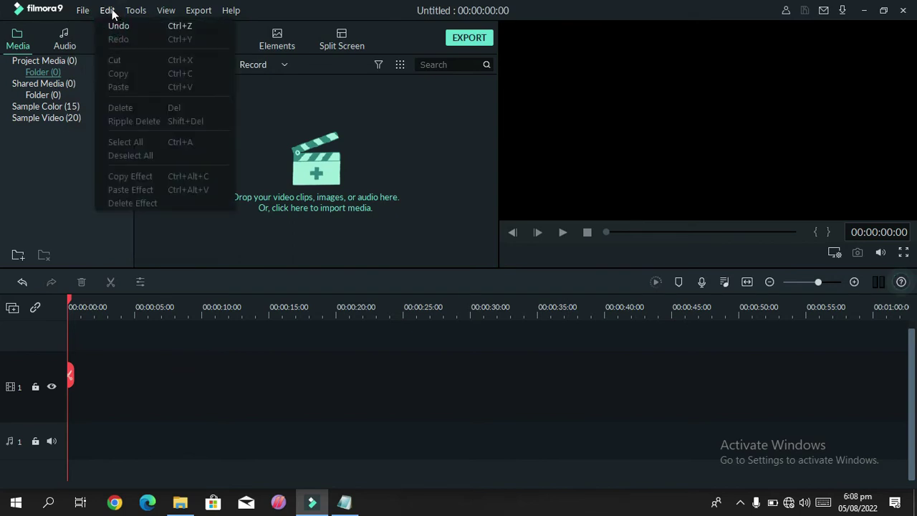
click(111, 14)
right_click(126, 24)
click(105, 15)
click(271, 122)
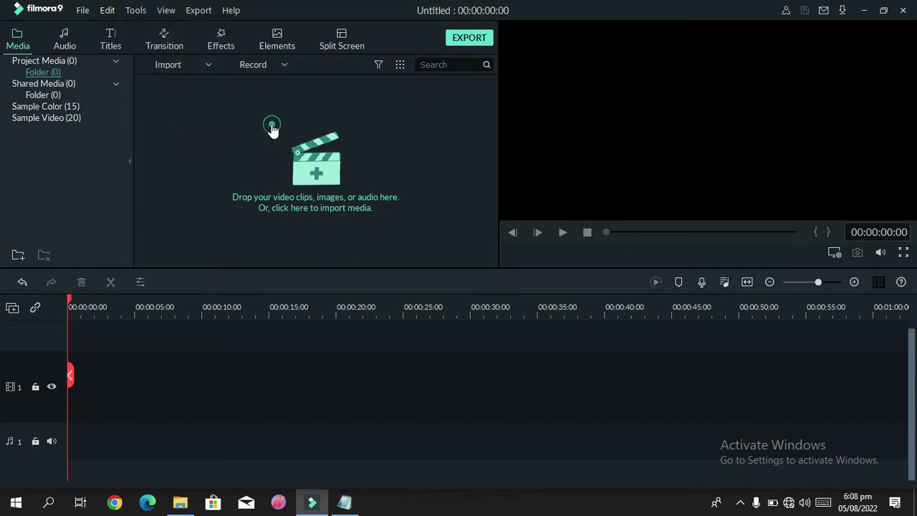
click(131, 13)
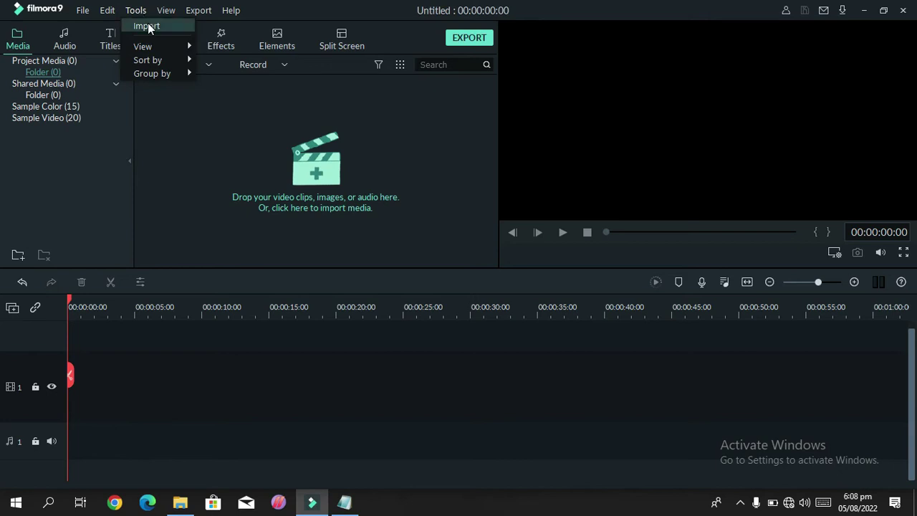
click(106, 8)
mouse_move(140, 12)
click(102, 117)
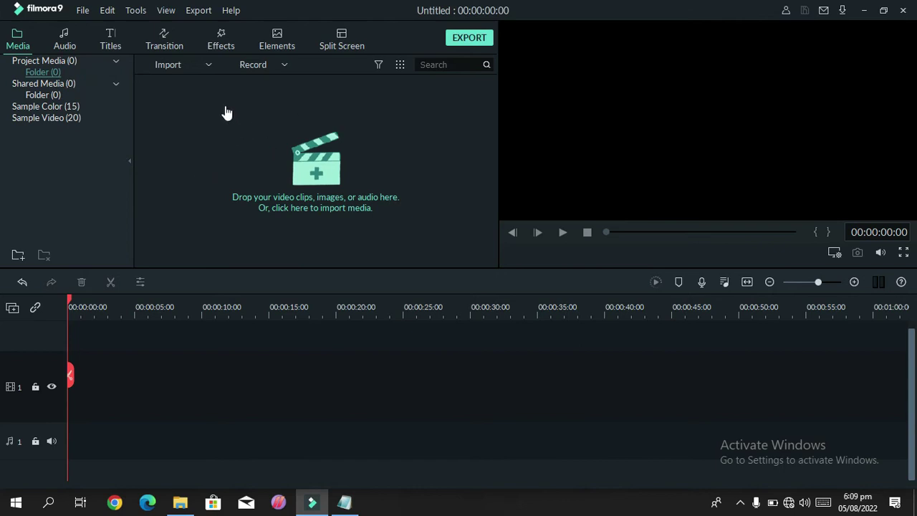
Import the video file 20220727_134616 from the ApowerREC folder on drive D into the project media
click(208, 66)
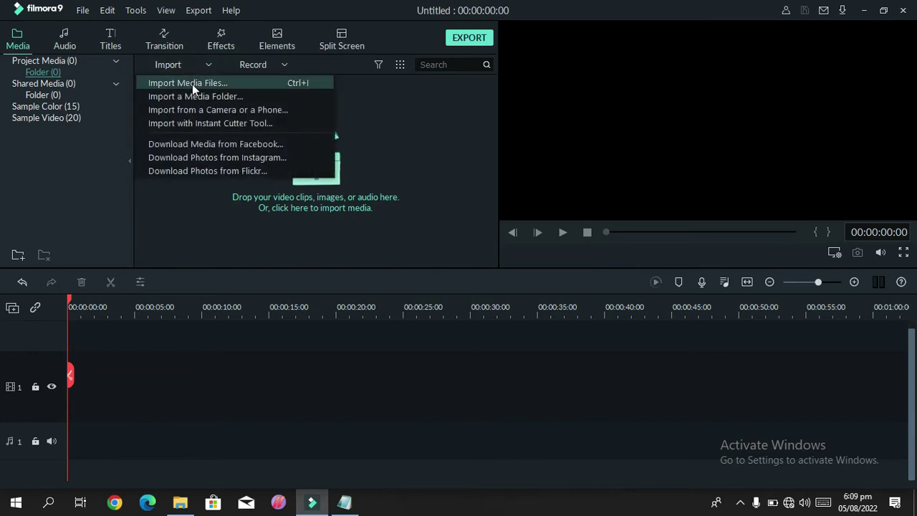
click(192, 84)
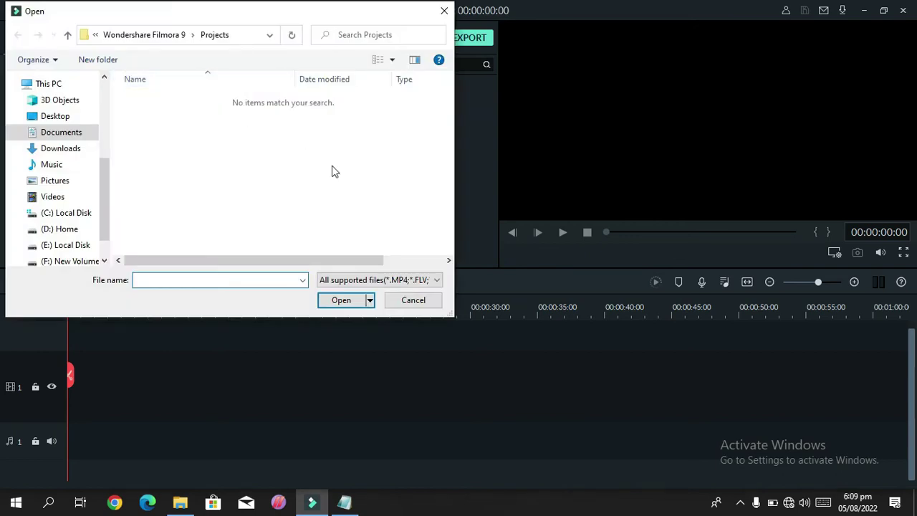
click(57, 196)
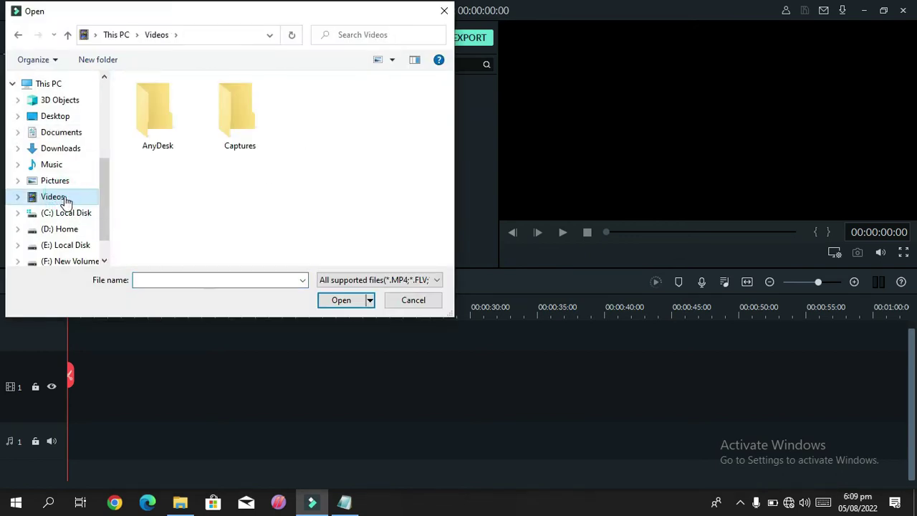
scroll(106, 190, down, 1)
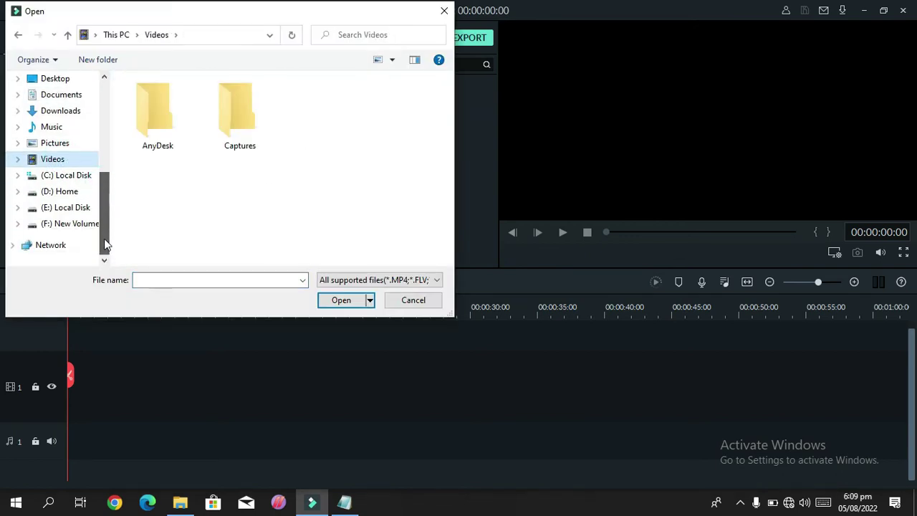
click(75, 192)
click(170, 129)
double_click(170, 129)
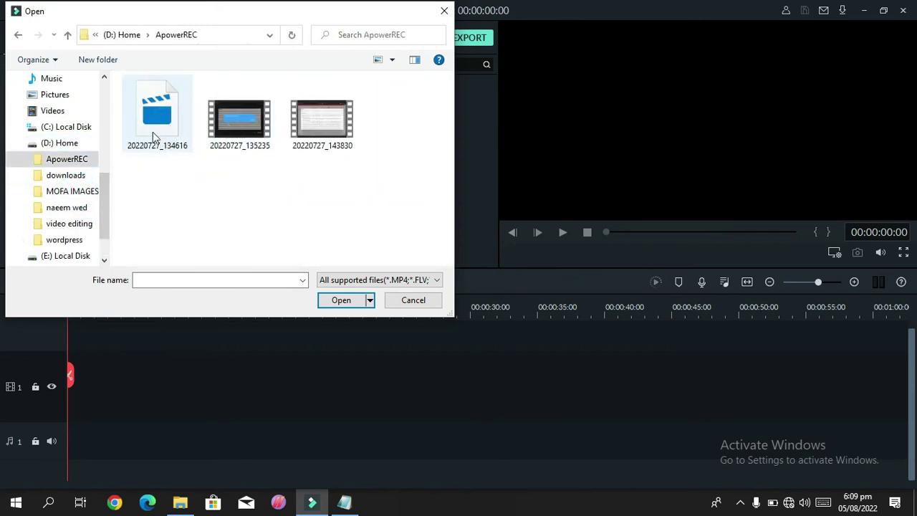
click(163, 133)
click(334, 300)
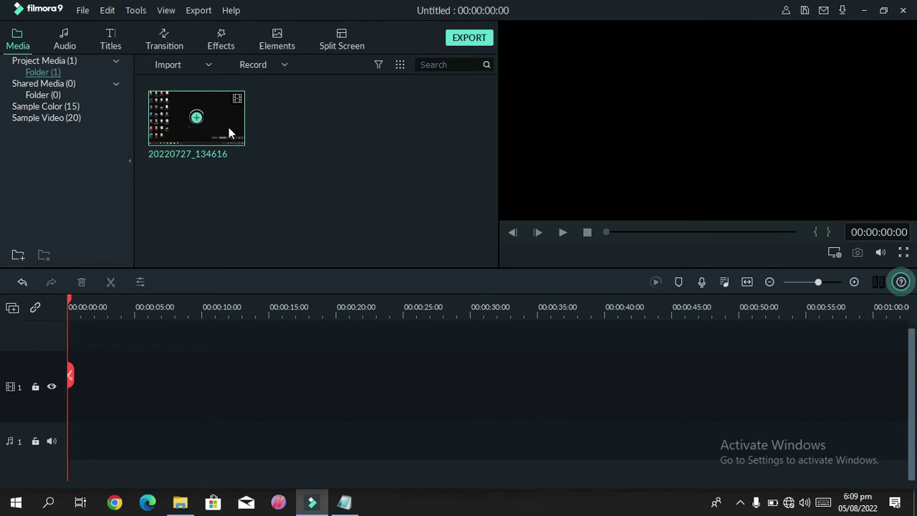
Import the whole "jobs" folder into the project media
mouse_move(201, 103)
click(206, 64)
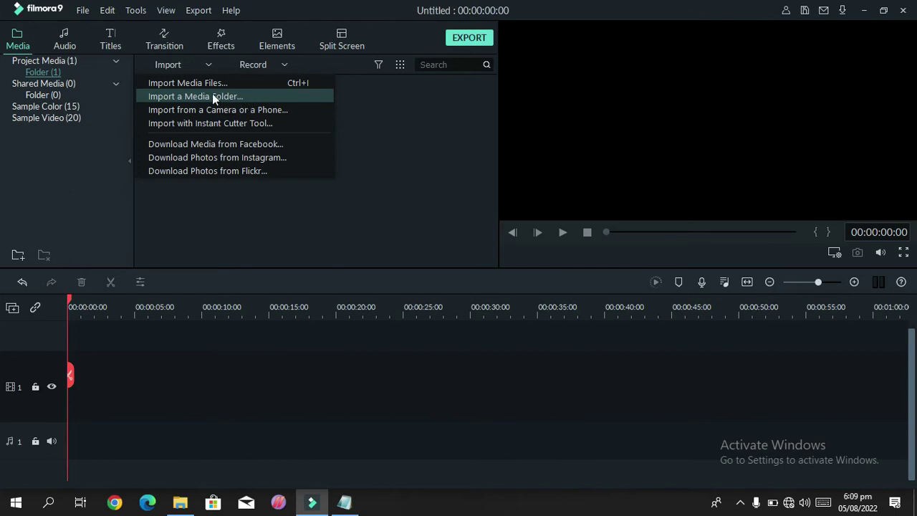
click(173, 97)
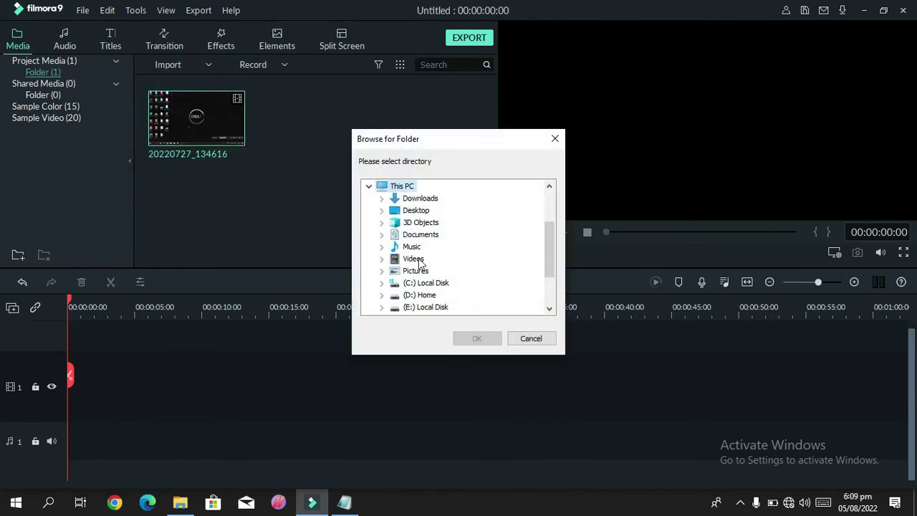
scroll(450, 249, down, 2)
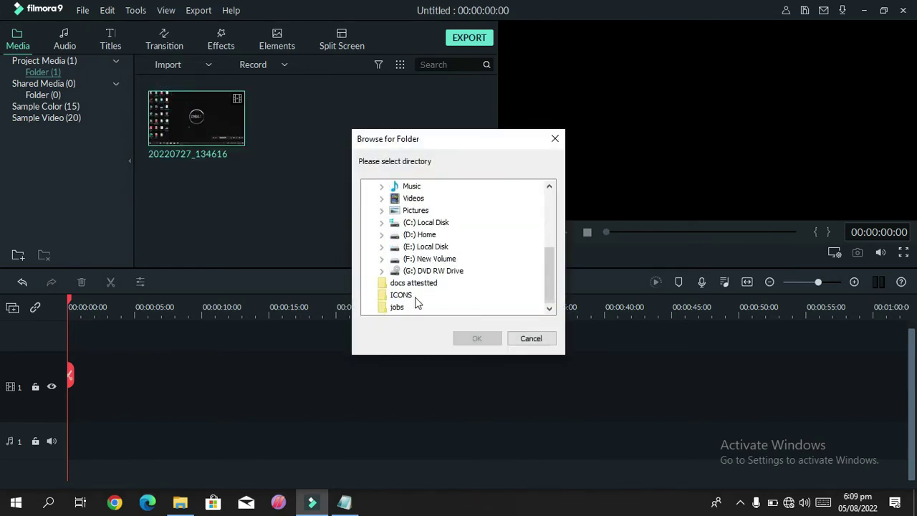
click(396, 309)
click(486, 342)
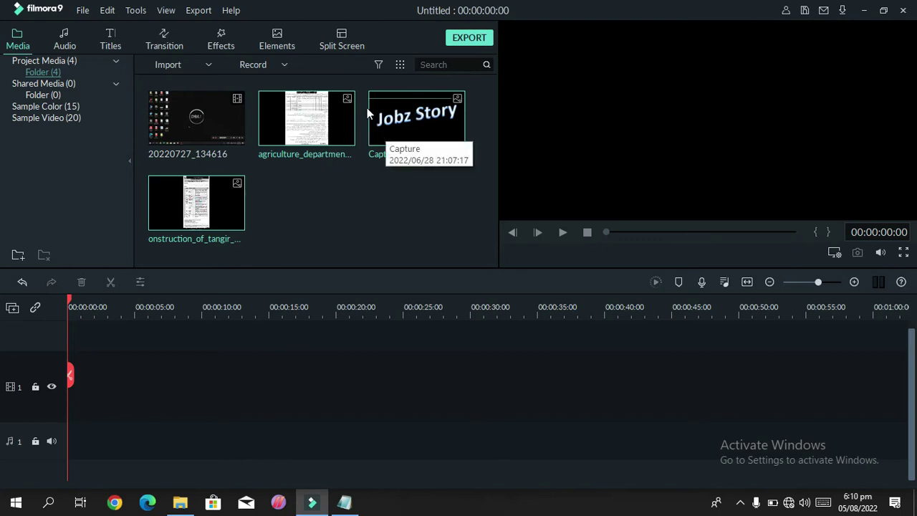
Review the remaining media import and download sources, and display the Sample Color collection
click(210, 64)
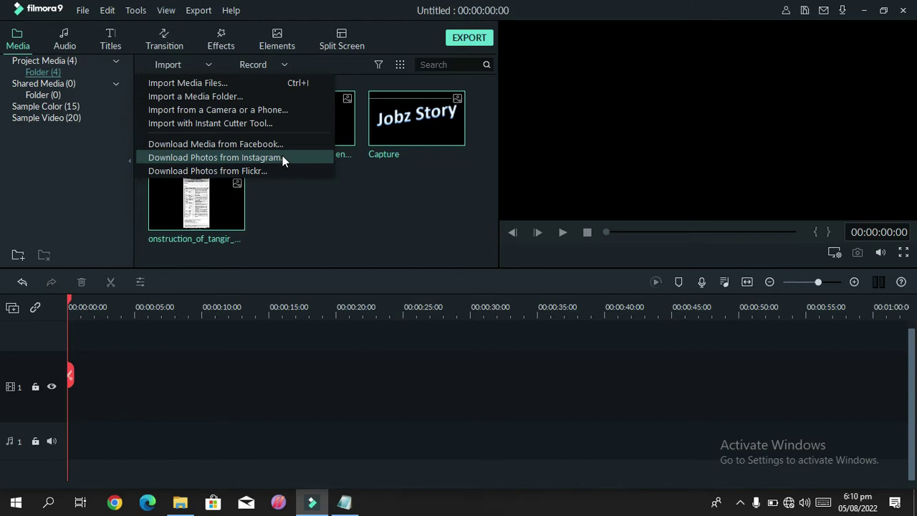
click(348, 195)
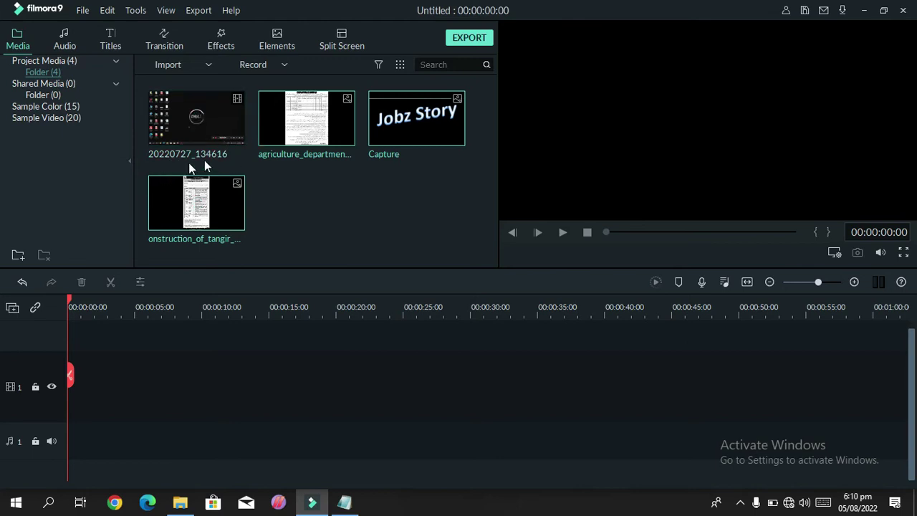
click(53, 108)
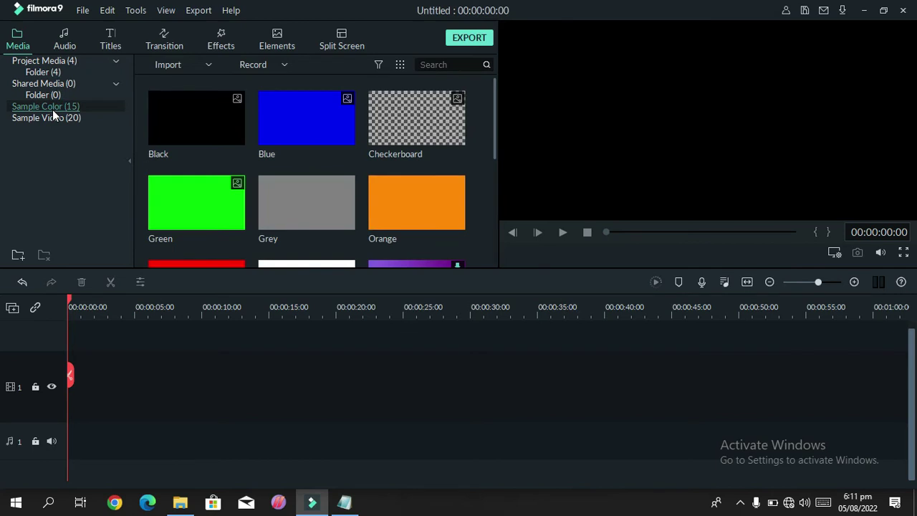
Add the Black, Blue and Checkerboard sample colors to the timeline one after another
click(197, 119)
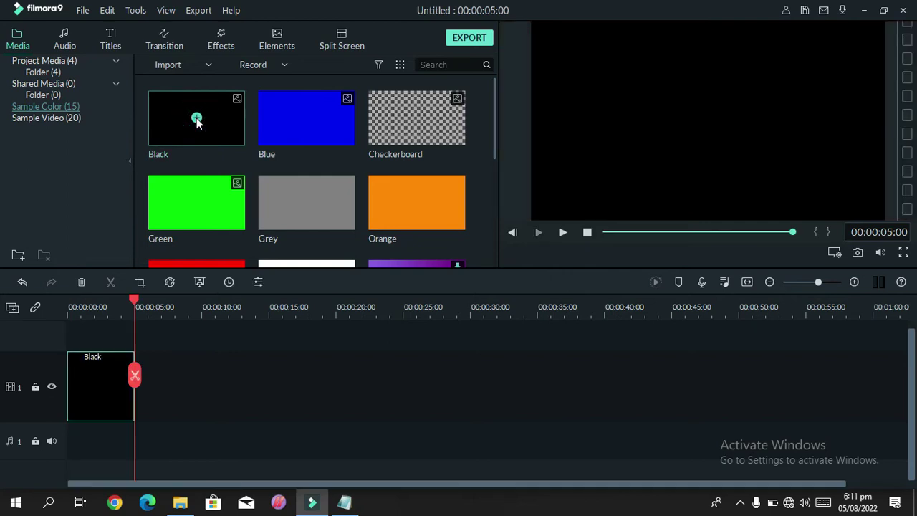
click(305, 117)
click(415, 118)
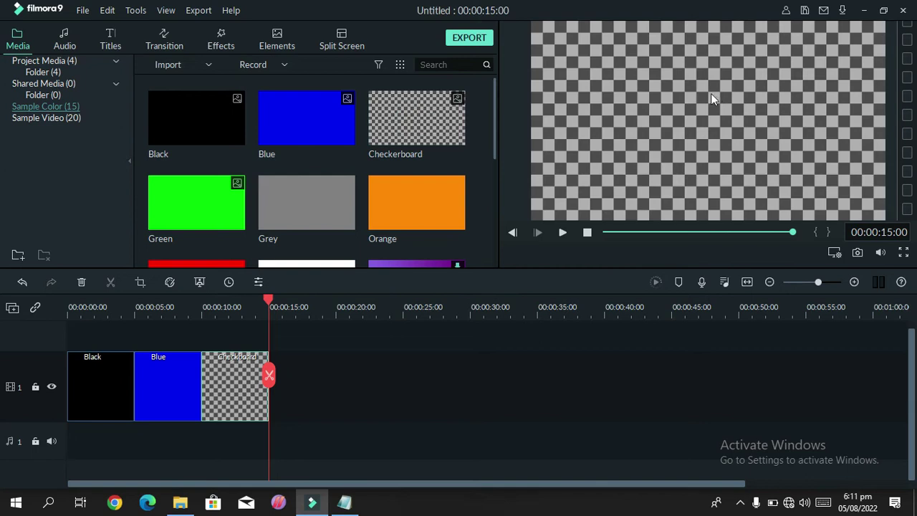
Browse the Sample Video collection, add the Travel 01 clip after the Checkerboard clip on the timeline and play the preview
click(50, 119)
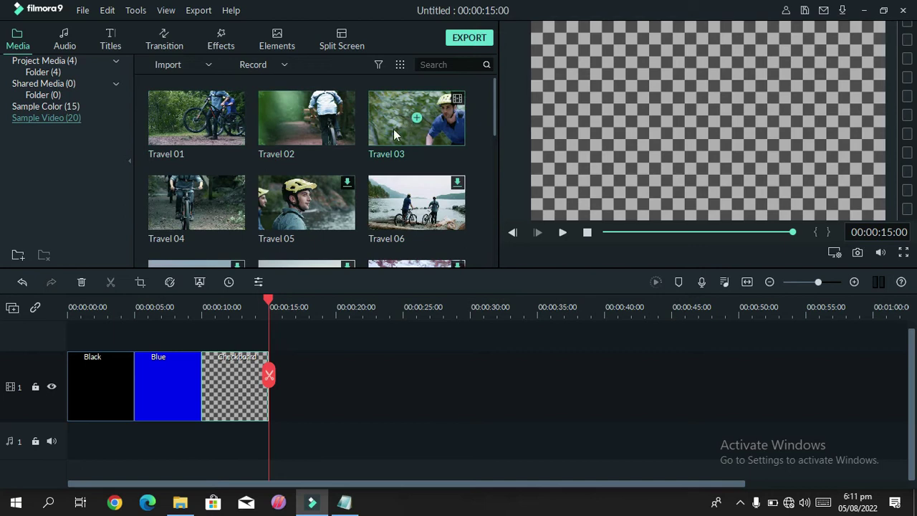
scroll(421, 189, down, 6)
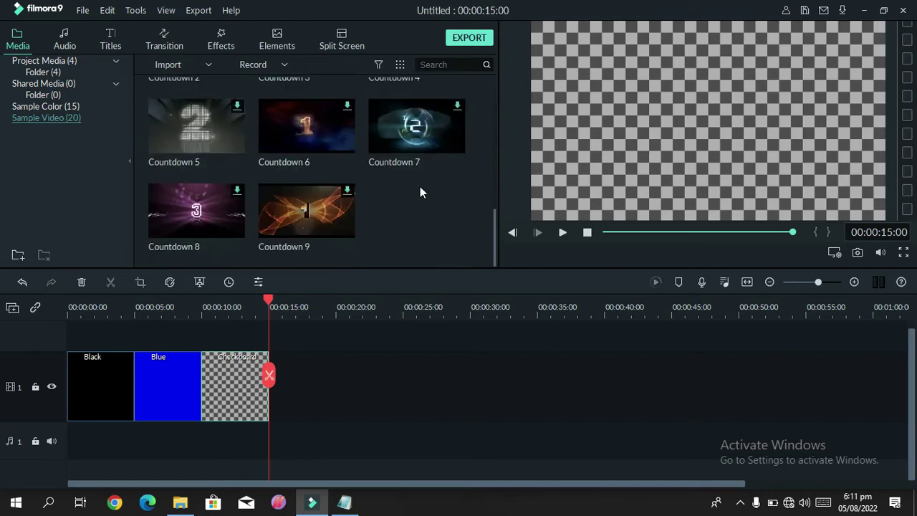
scroll(417, 179, up, 10)
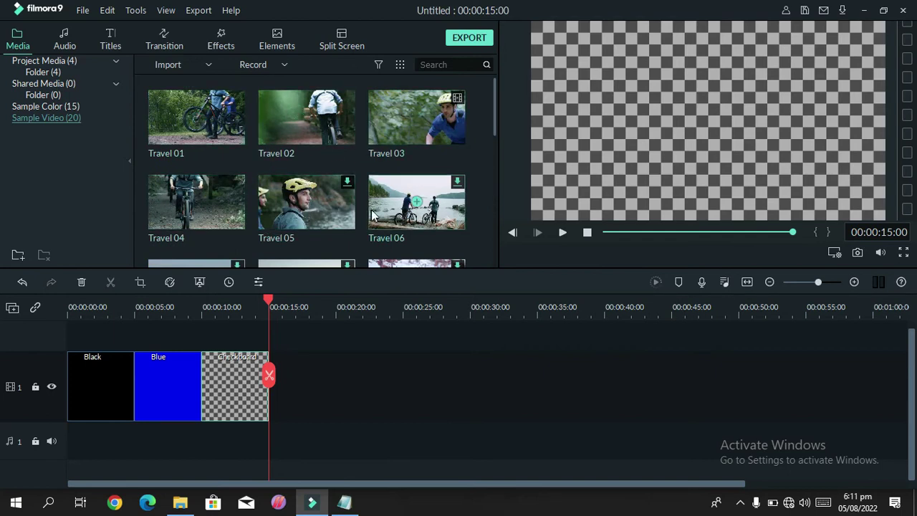
scroll(437, 208, down, 10)
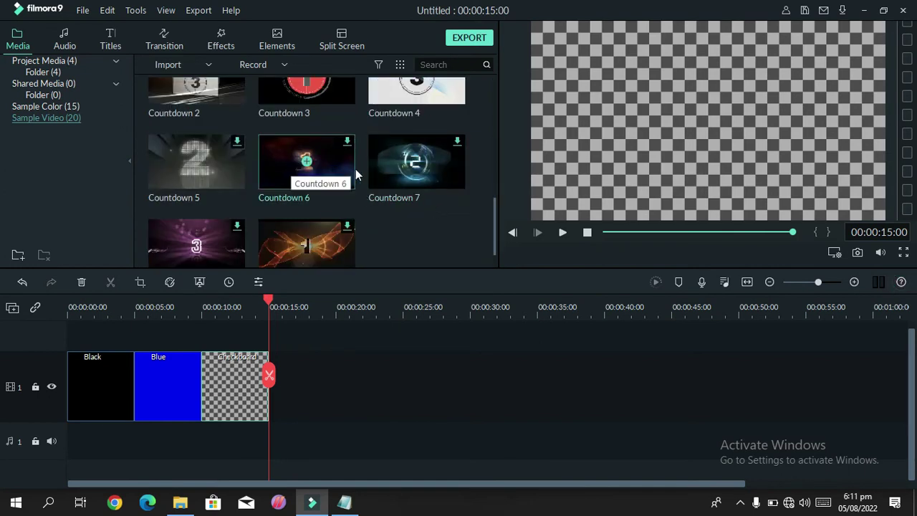
scroll(400, 181, up, 10)
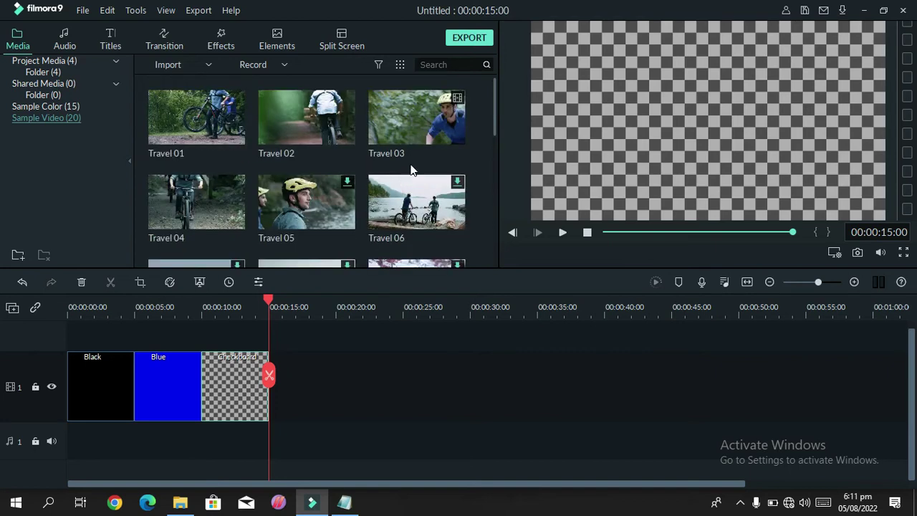
scroll(317, 131, down, 10)
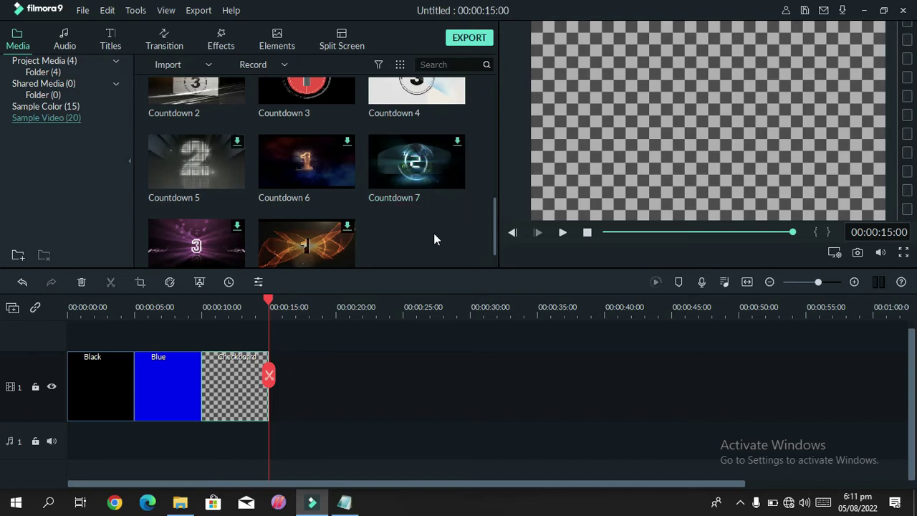
scroll(433, 234, up, 3)
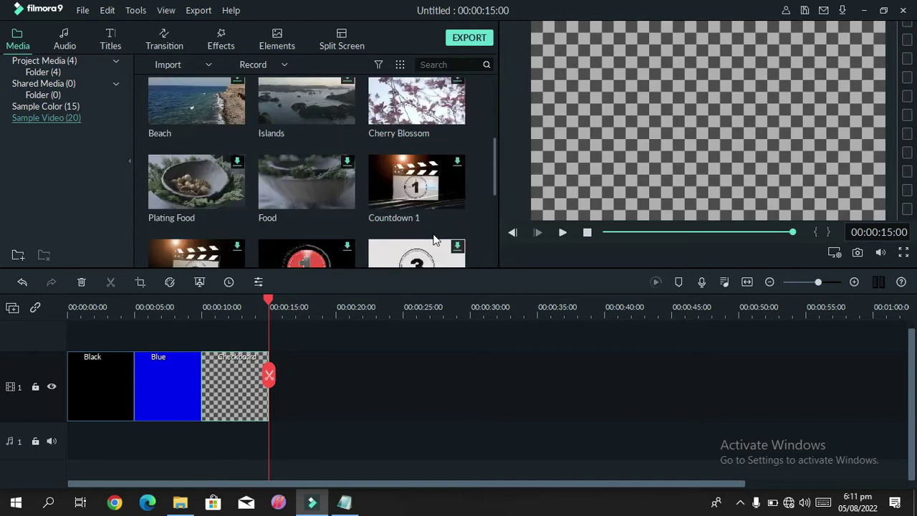
scroll(432, 236, up, 3)
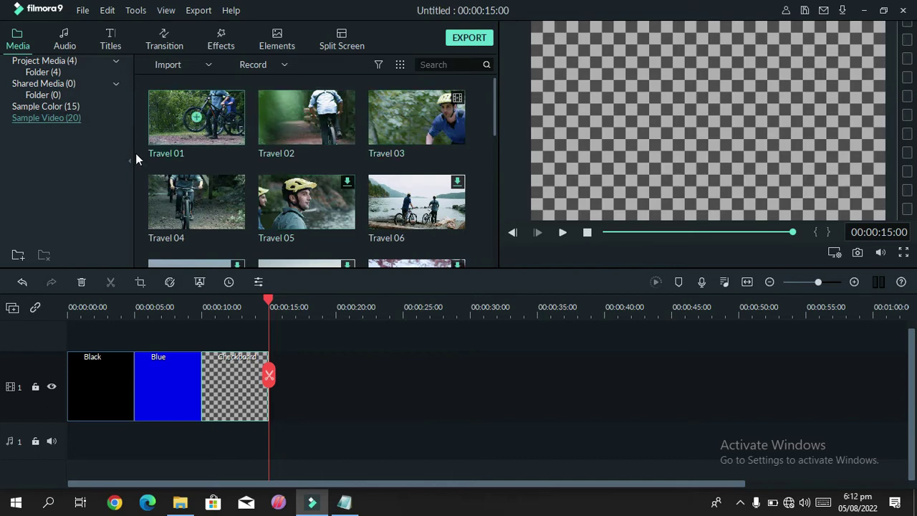
click(197, 118)
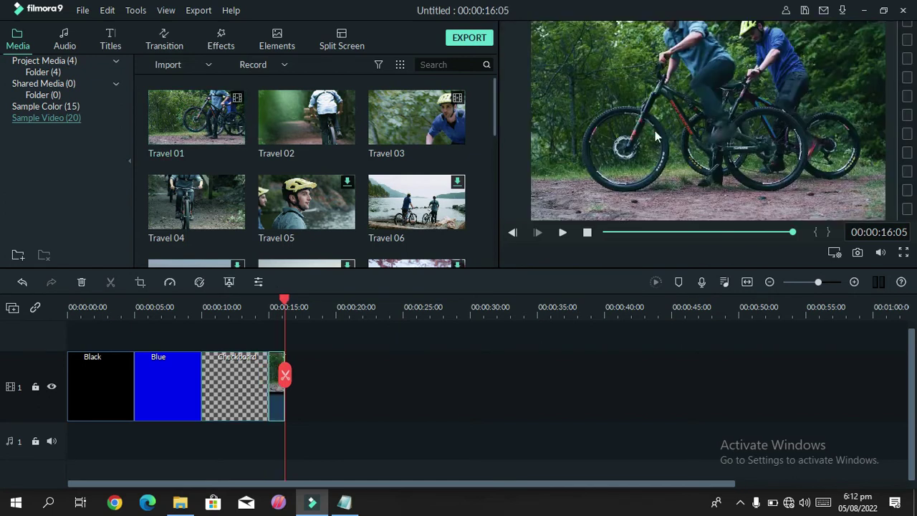
click(560, 231)
click(63, 44)
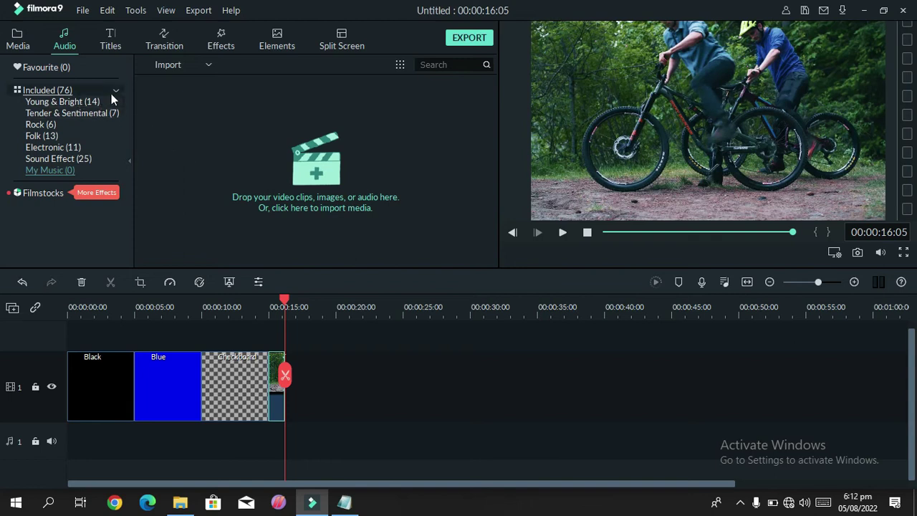
click(204, 65)
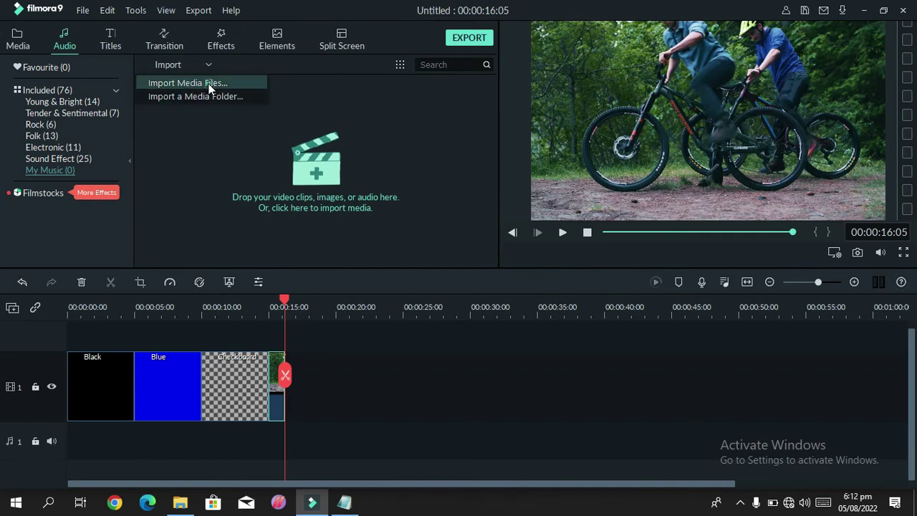
click(210, 84)
click(48, 250)
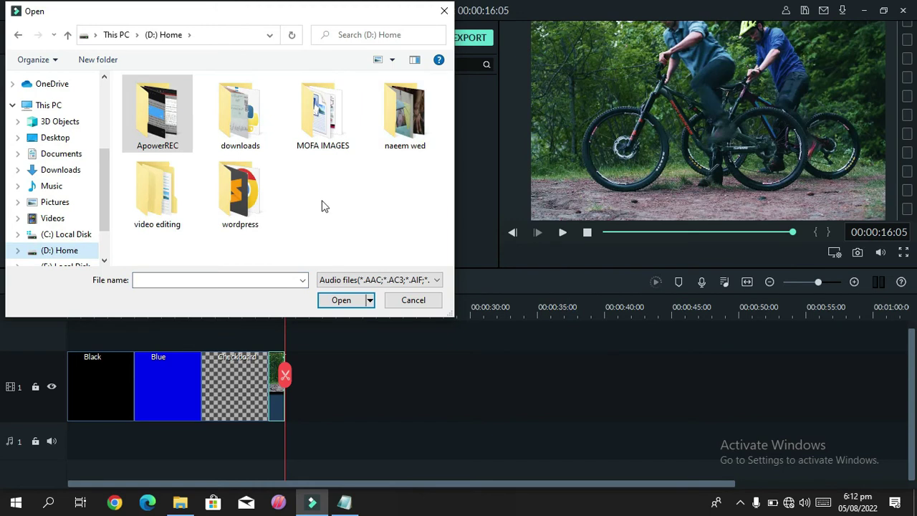
double_click(152, 197)
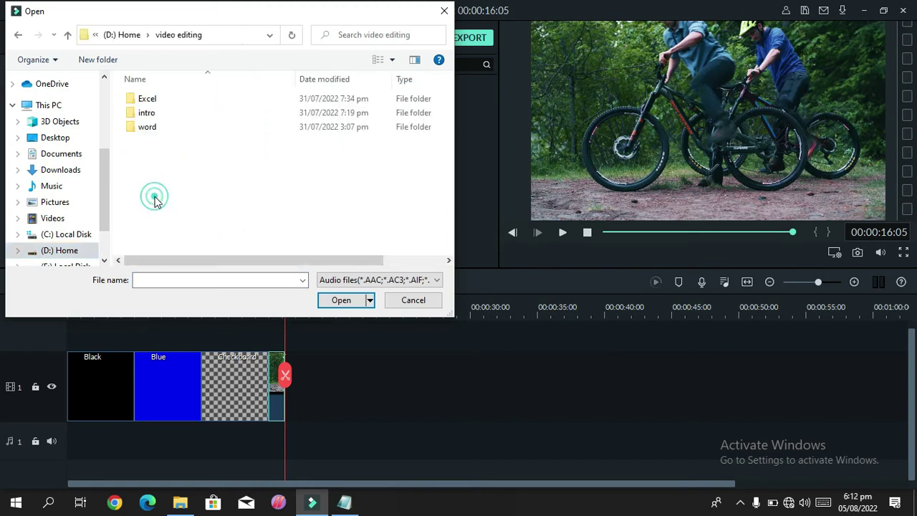
double_click(166, 100)
double_click(159, 115)
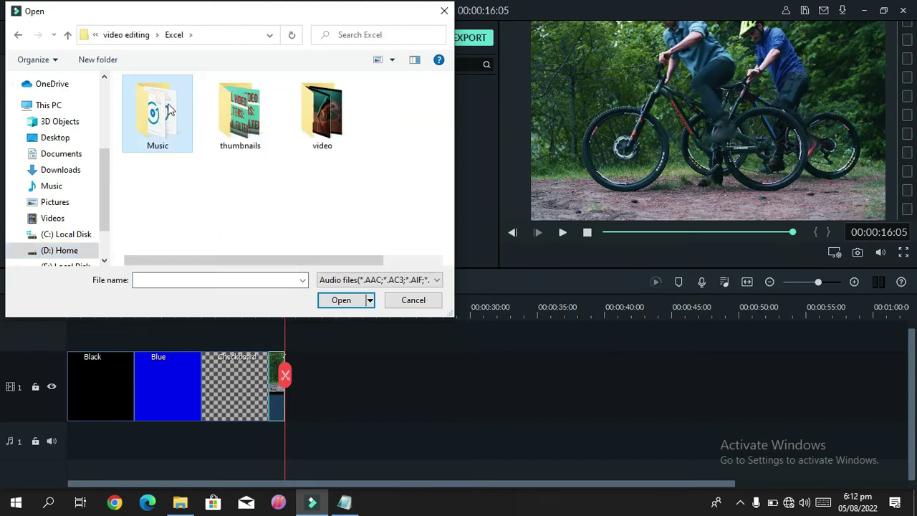
click(150, 127)
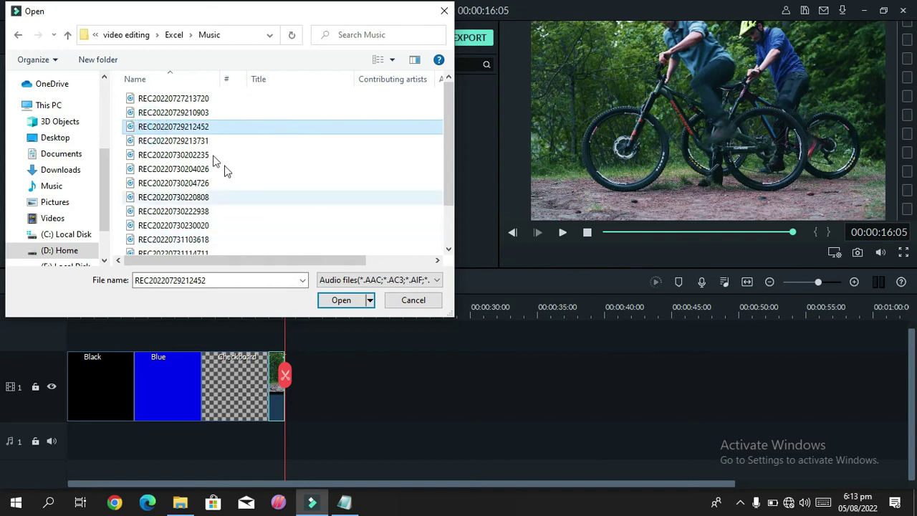
click(197, 141)
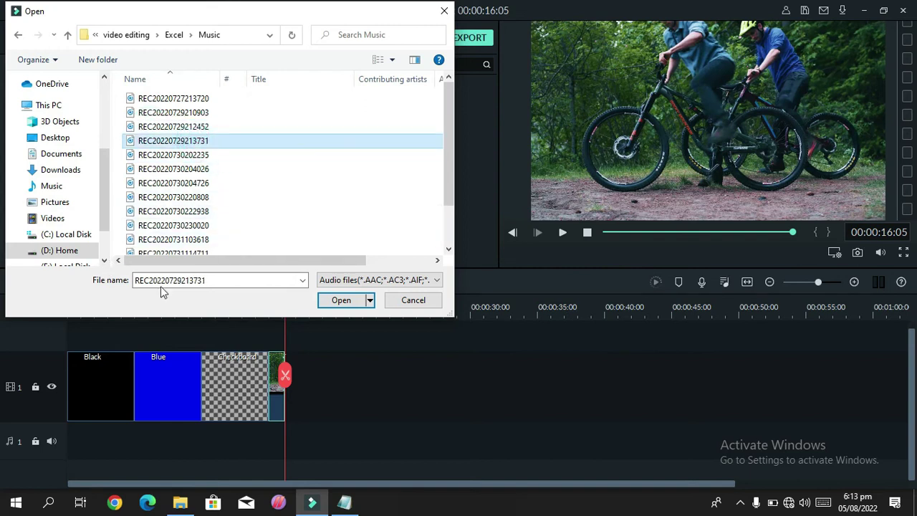
click(340, 301)
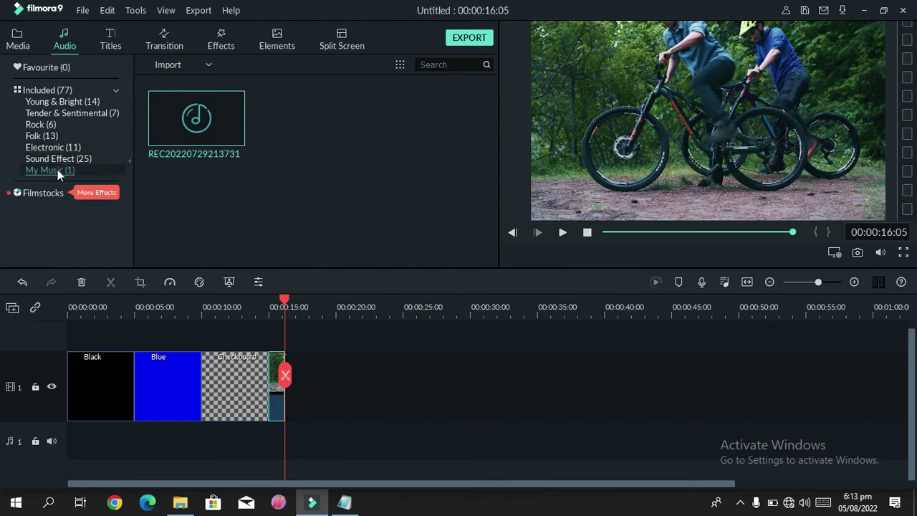
View the whole included audio collection and the Young & Bright music category
click(115, 89)
click(115, 89)
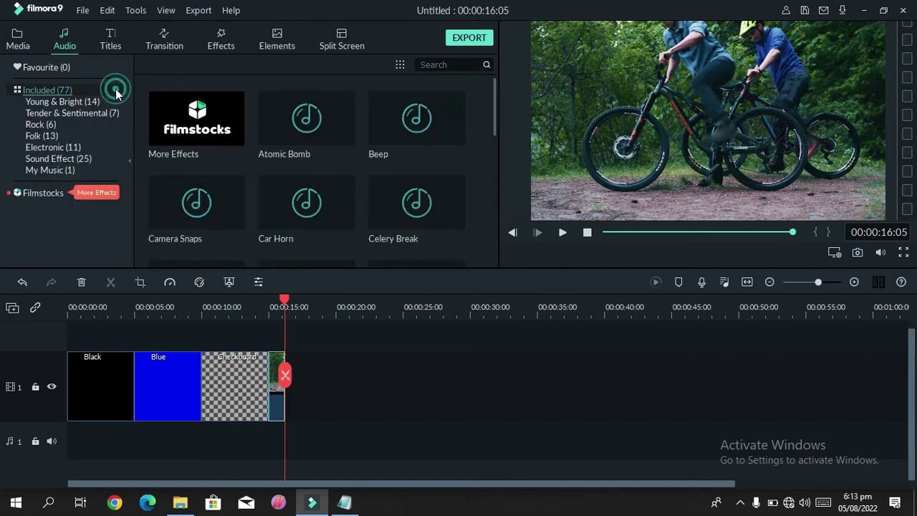
click(64, 103)
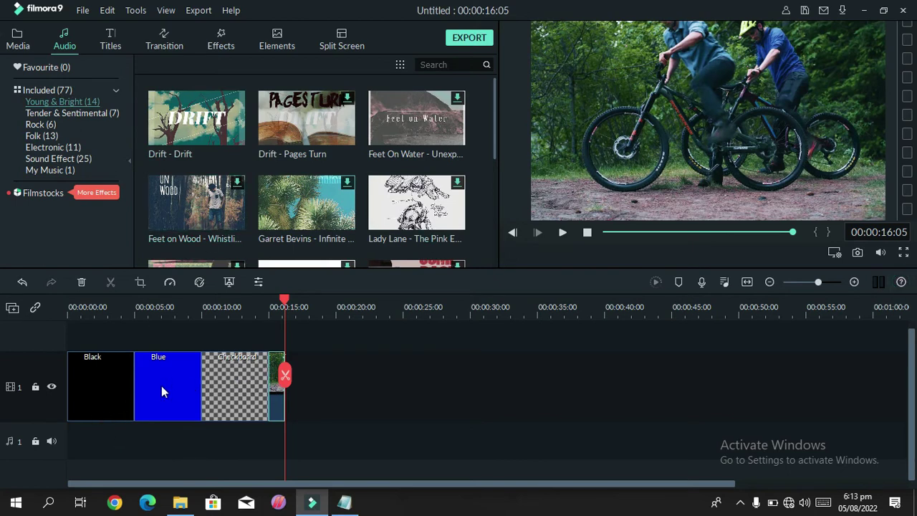
Delete the Black, Blue, Checkerboard and Travel 01 clips from the timeline
click(95, 387)
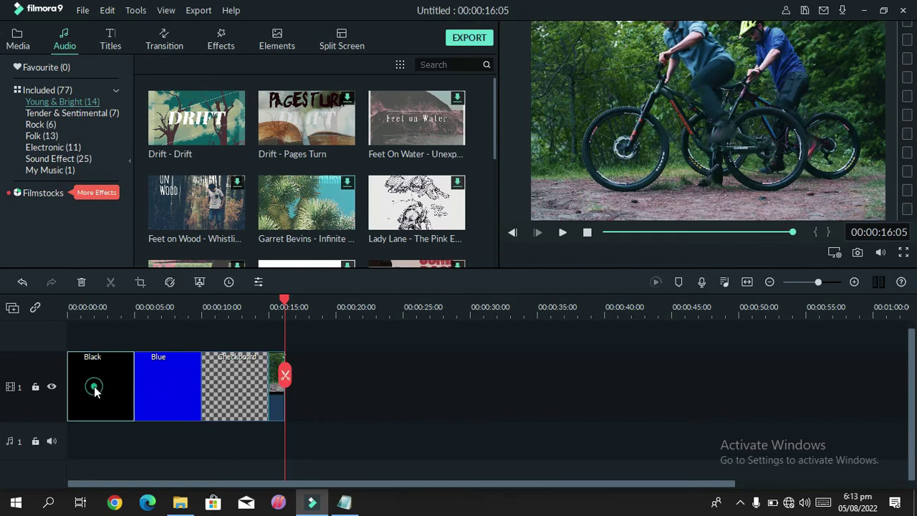
click(81, 281)
click(98, 401)
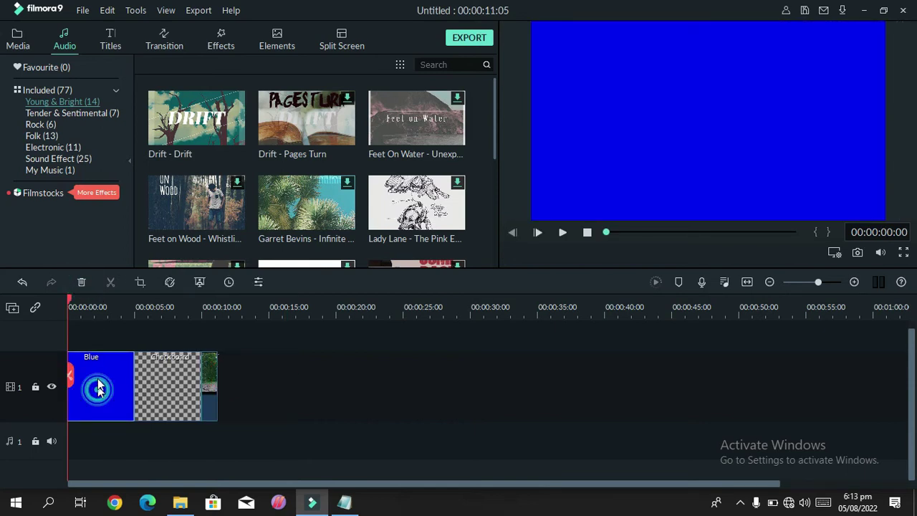
click(82, 282)
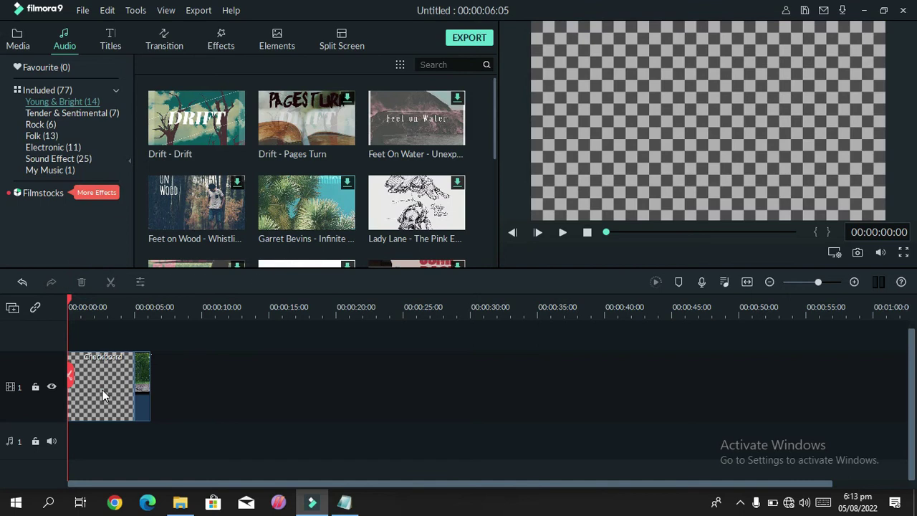
click(102, 390)
click(82, 282)
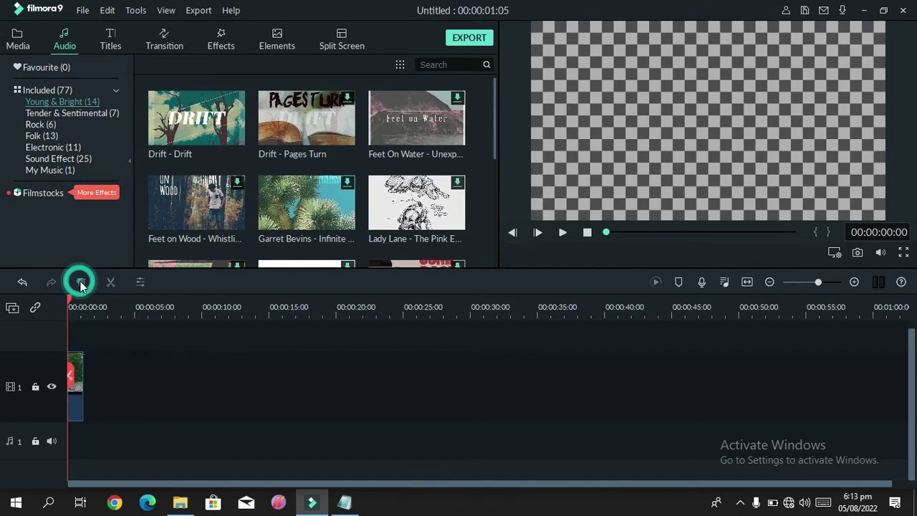
click(82, 282)
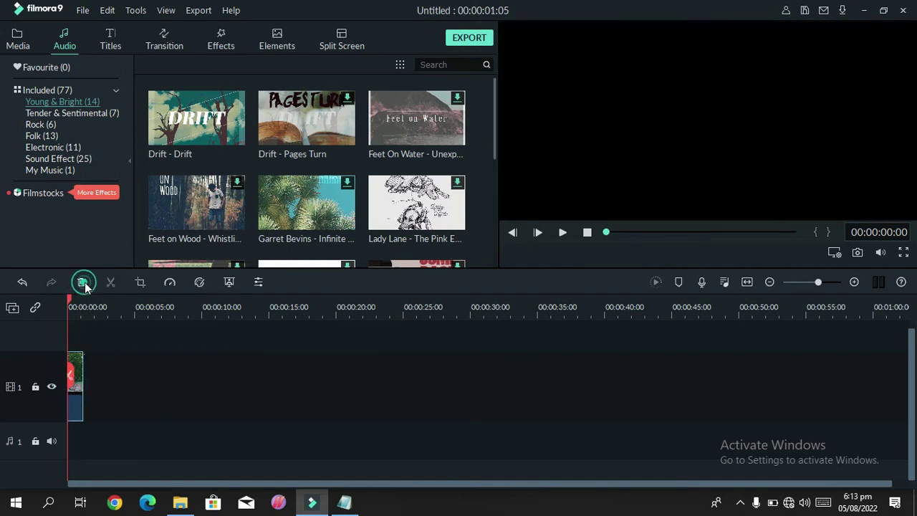
Try to download the Drift - Pages Turn track, and add the Drift - Drift music track to the audio timeline
click(306, 118)
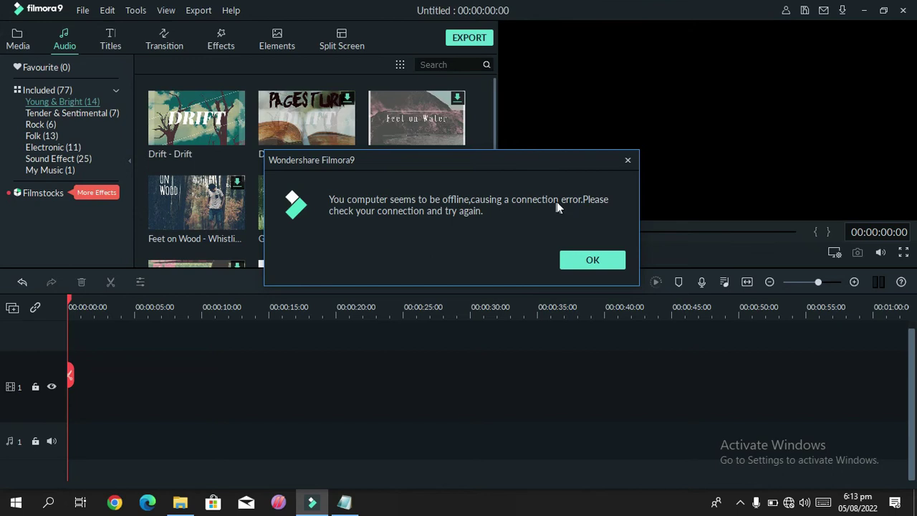
click(627, 161)
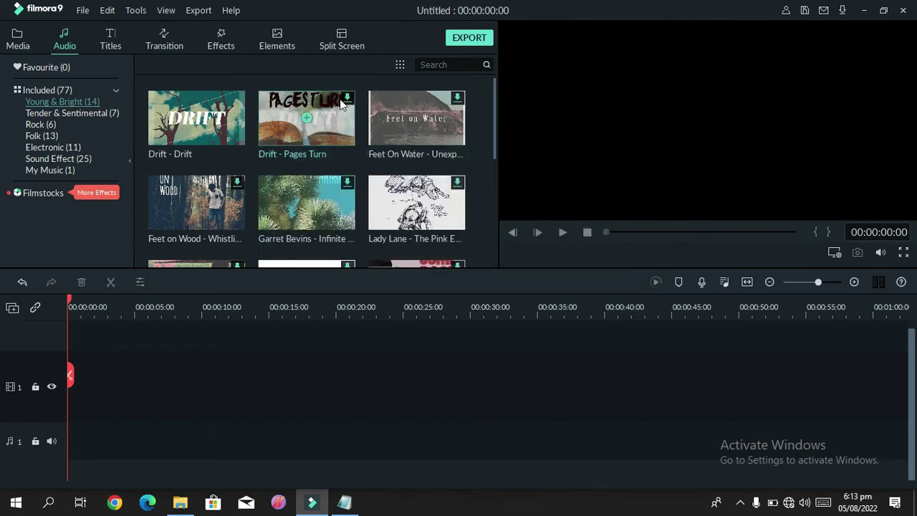
click(196, 119)
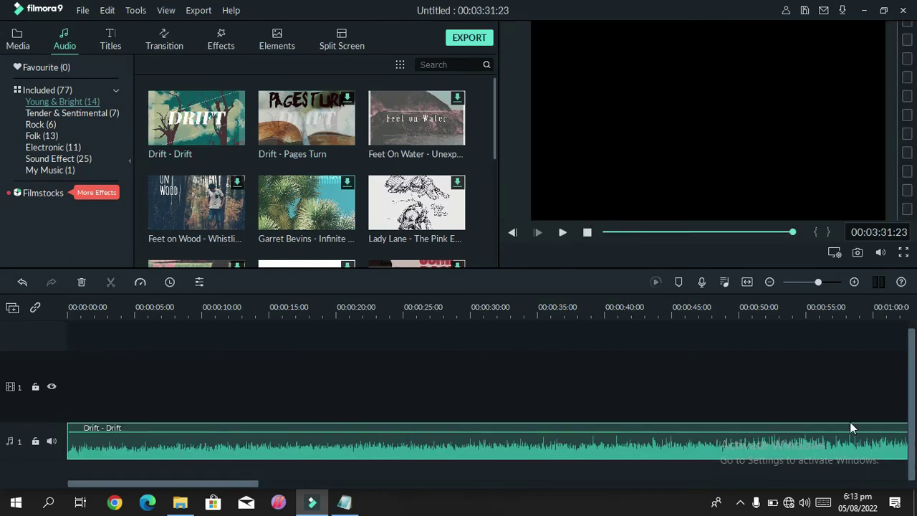
click(100, 484)
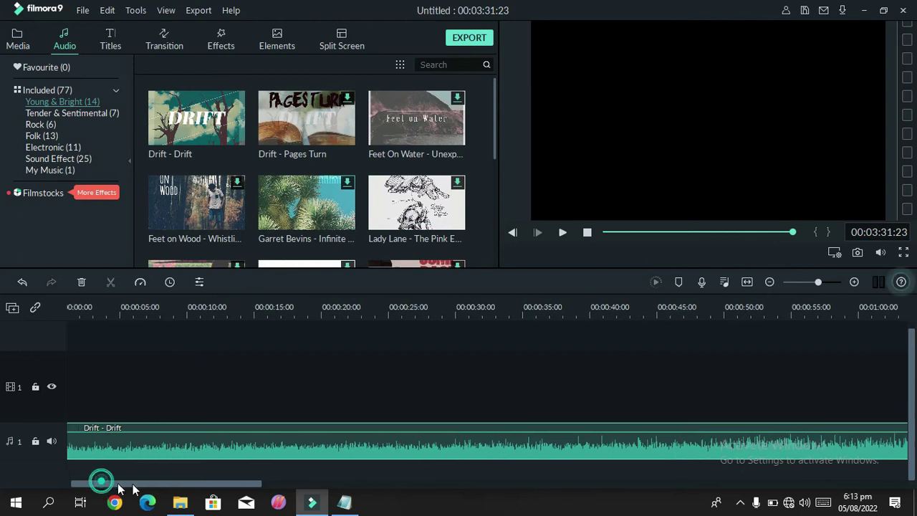
Look through the Tender & Sentimental, Rock, Electronic, Sound Effect and My Music audio categories
click(98, 114)
click(41, 126)
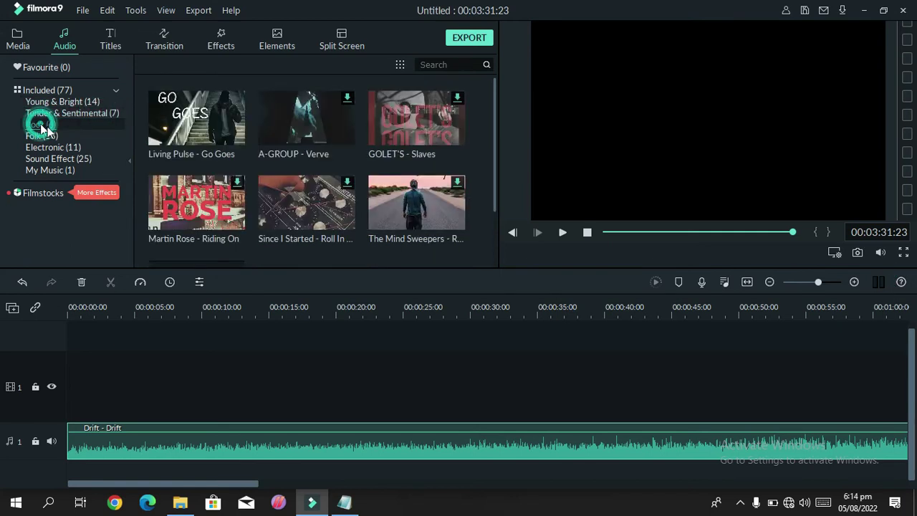
click(56, 149)
click(60, 162)
click(46, 170)
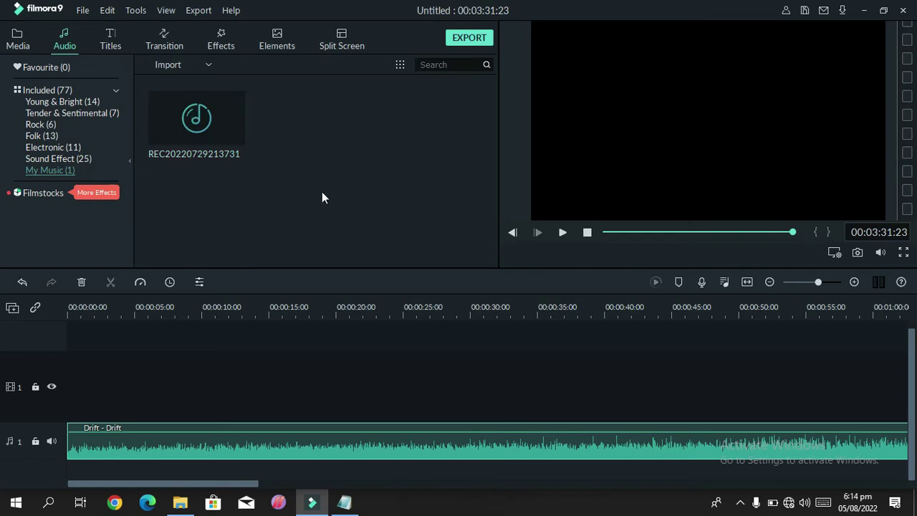
Display the title templates and look through the Opener collection
click(107, 43)
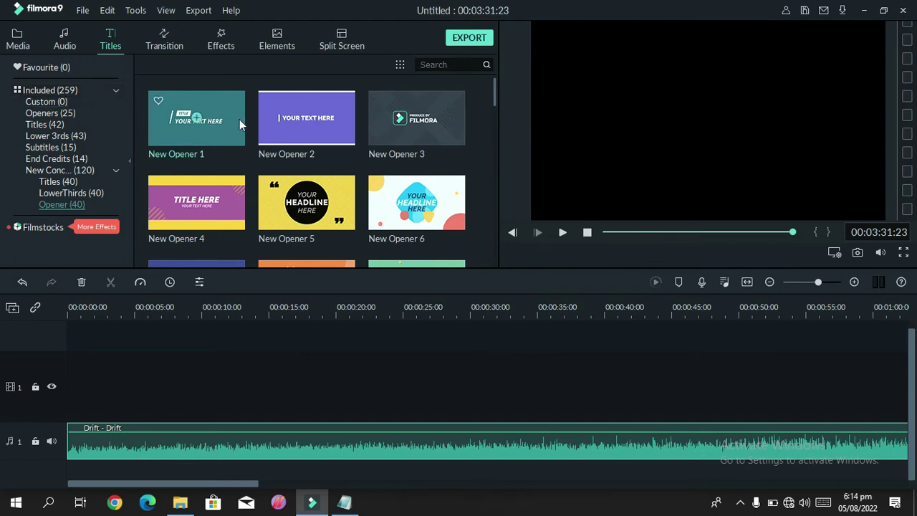
scroll(365, 174, down, 15)
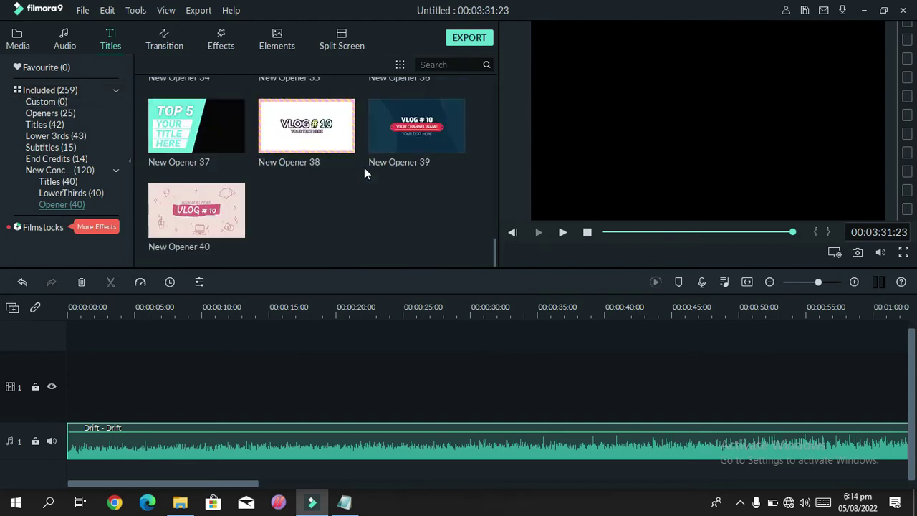
scroll(364, 173, up, 14)
scroll(364, 168, up, 1)
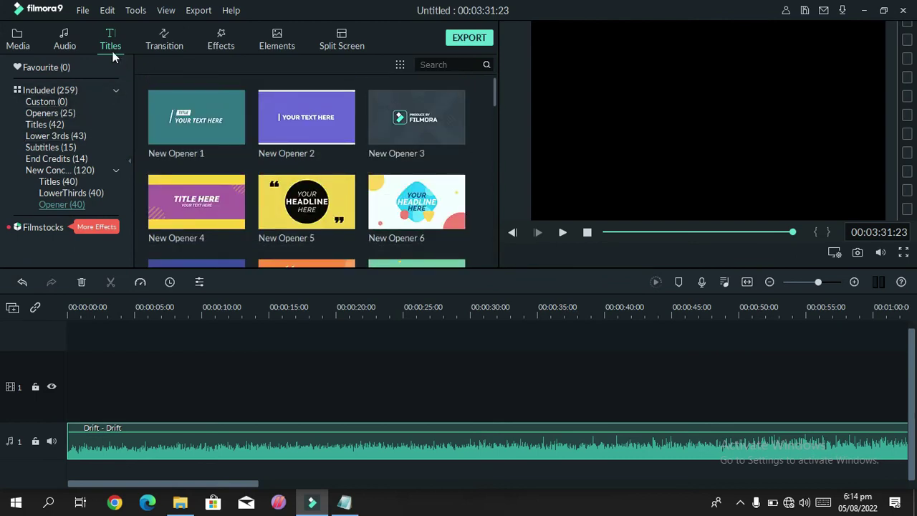
Add Opener 3 from the Openers collection to the timeline and delete the Drift - Drift audio clip
click(49, 113)
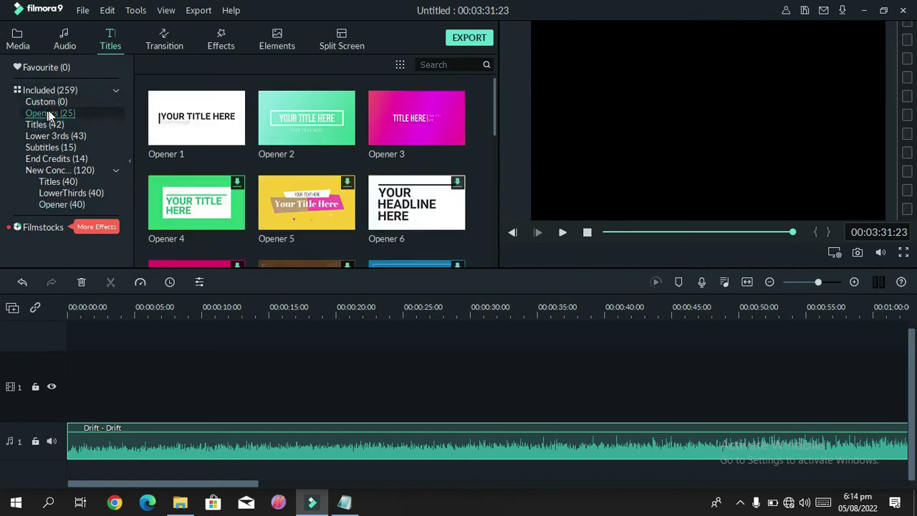
click(418, 119)
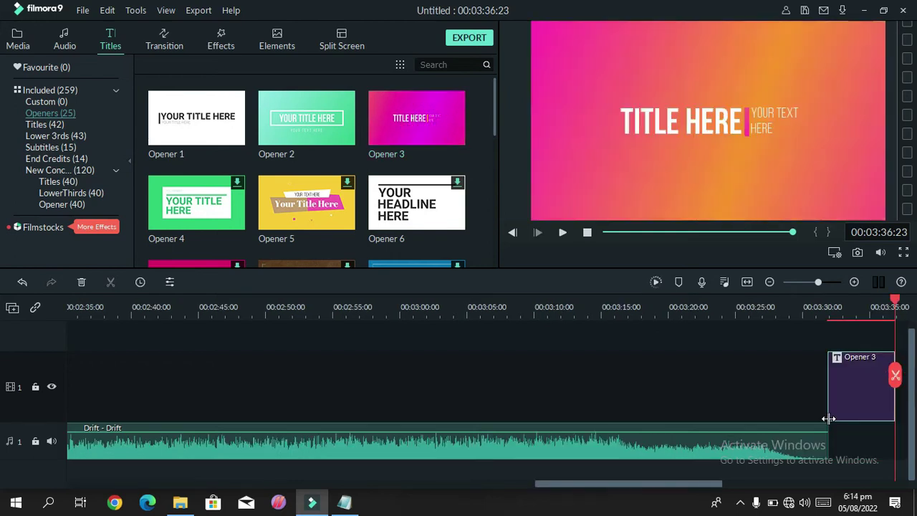
right_click(764, 441)
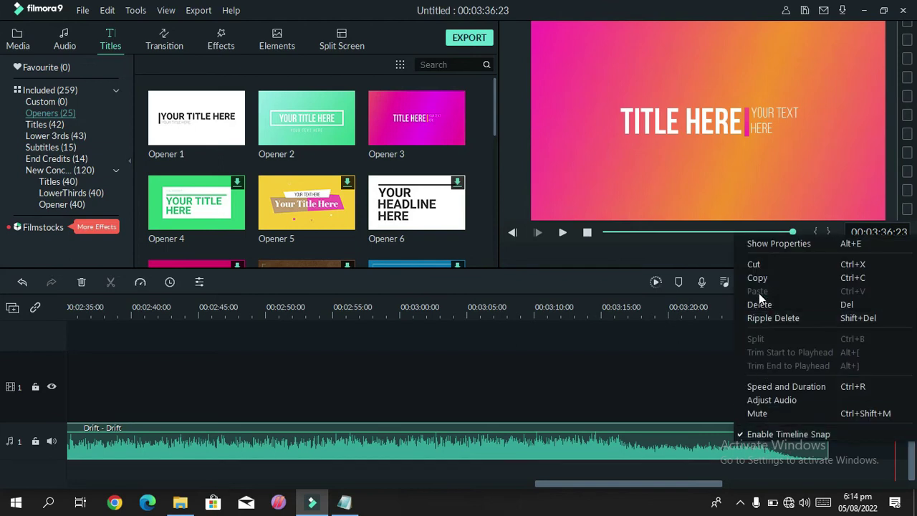
click(758, 301)
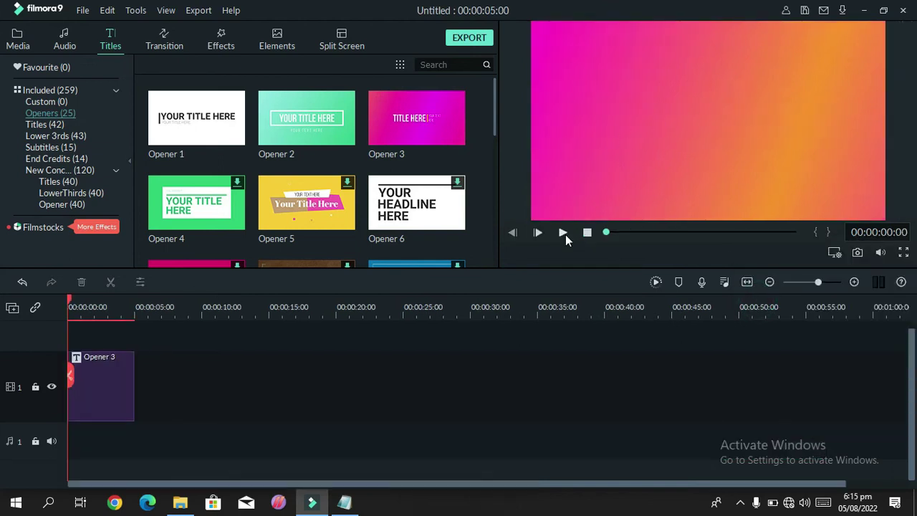
Play the Opener 3 clip in the preview, replay it from an earlier point, and pause partway through
click(563, 232)
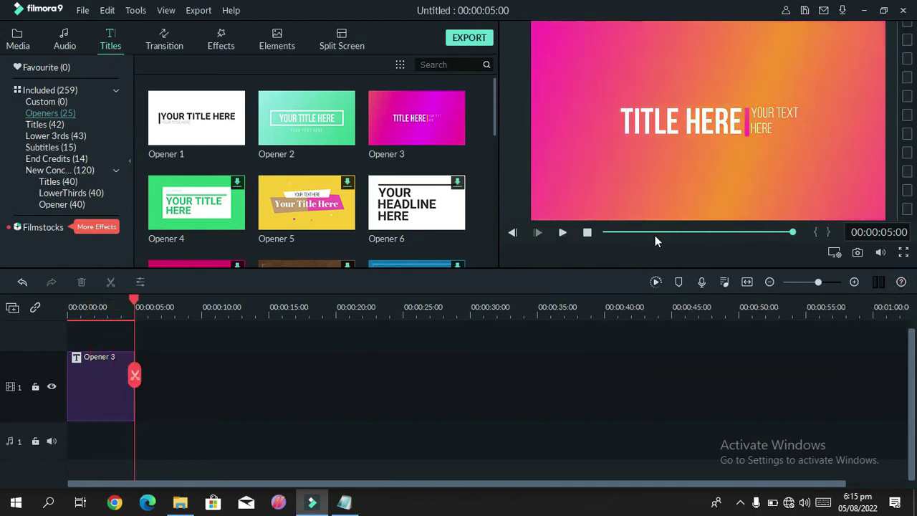
click(654, 233)
click(558, 232)
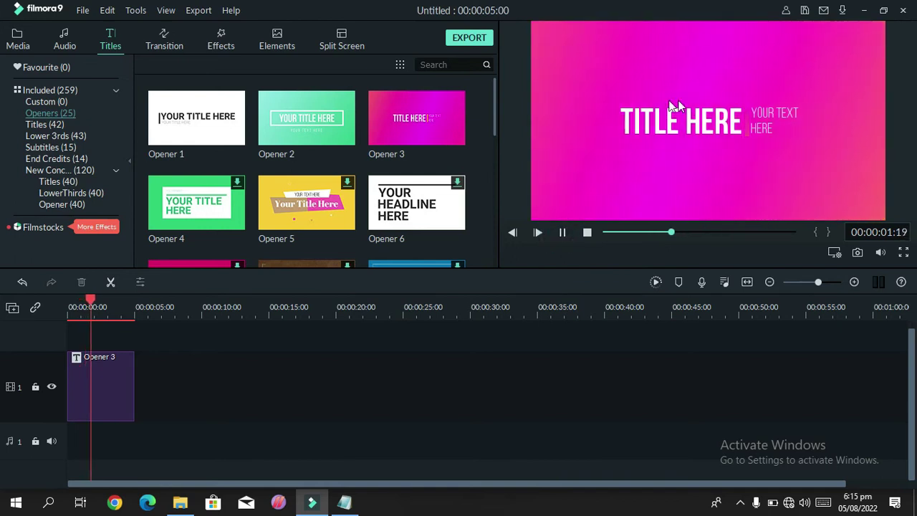
click(603, 233)
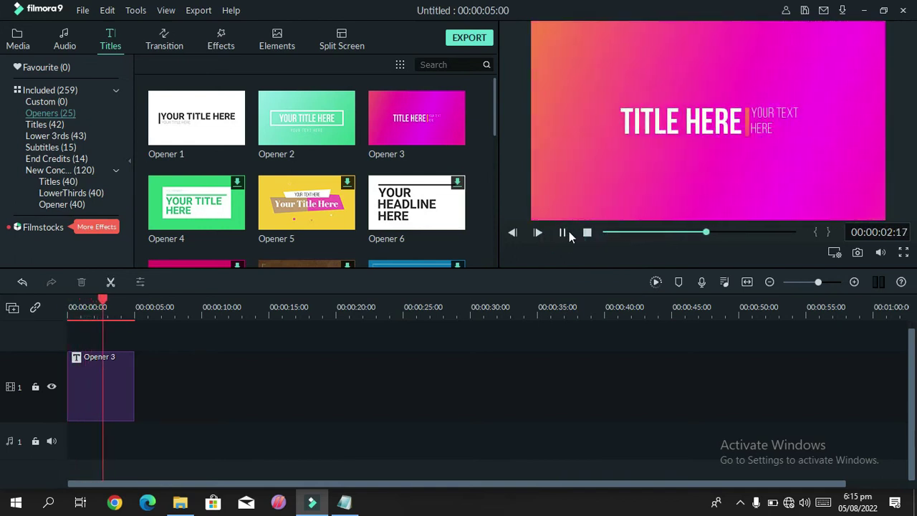
click(560, 232)
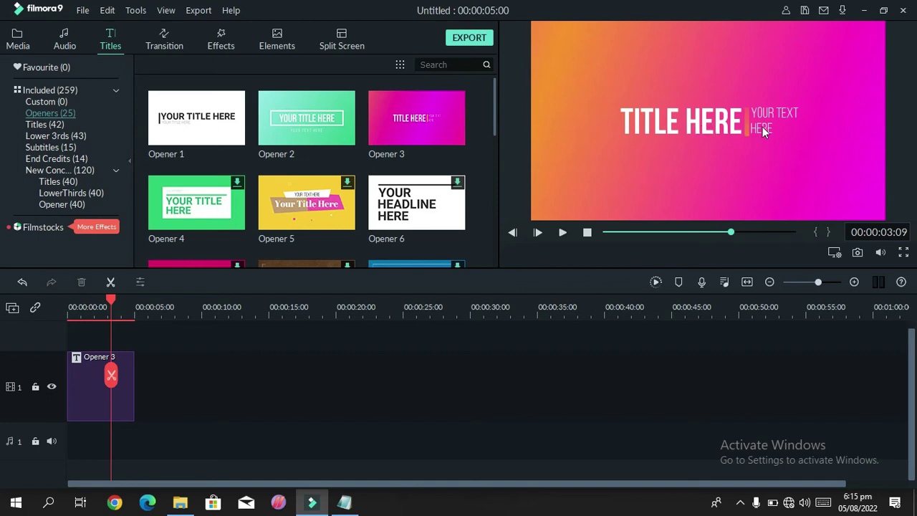
Open the TITLE HERE text of Opener 3 for editing and set its font to Bebas Neue Regular
double_click(707, 124)
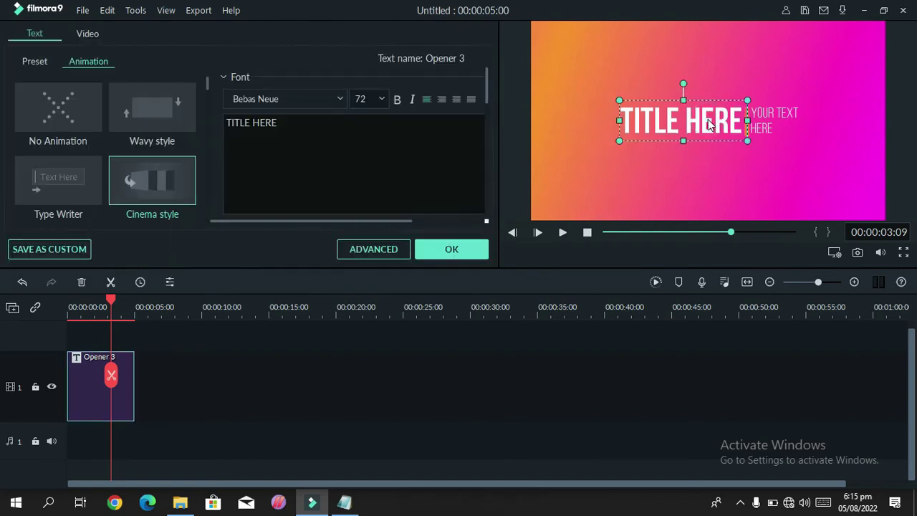
drag(289, 123, 227, 122)
click(250, 122)
click(288, 121)
drag(289, 122, 227, 123)
click(339, 98)
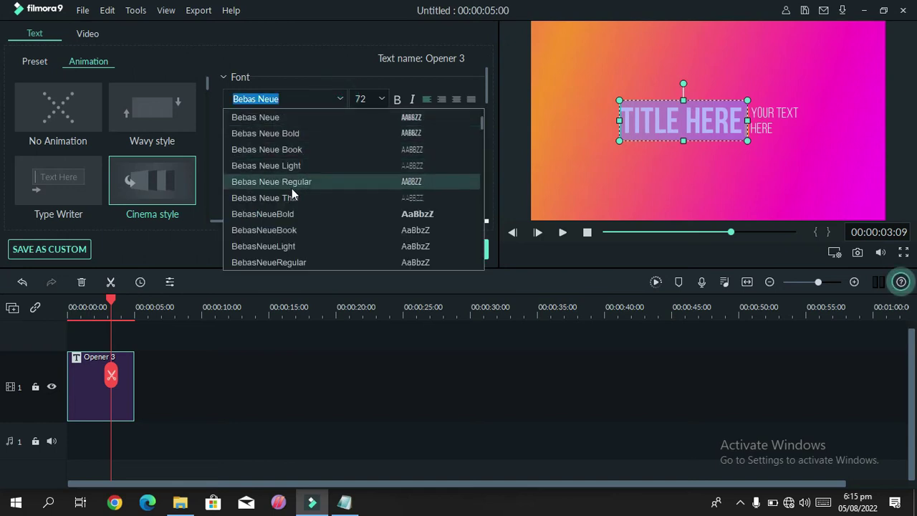
click(295, 181)
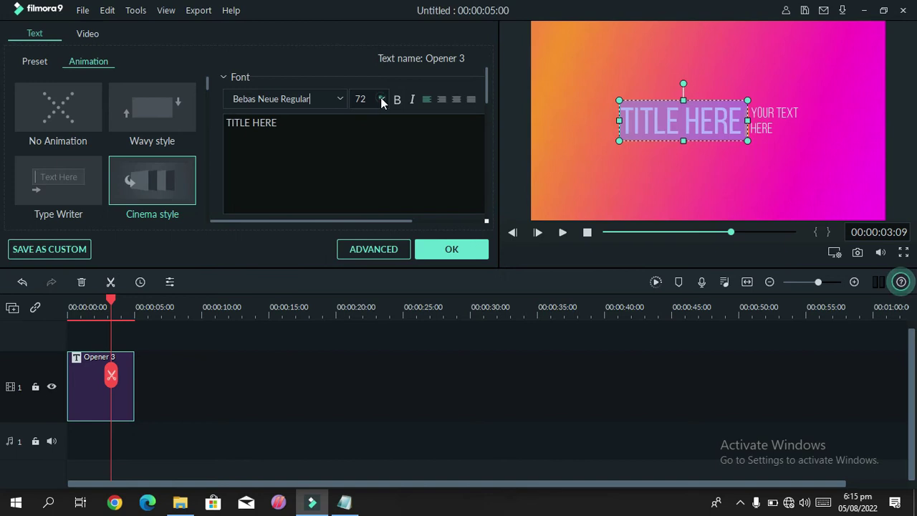
Set the TITLE HERE text to size 125 and make it bold and italic
click(381, 98)
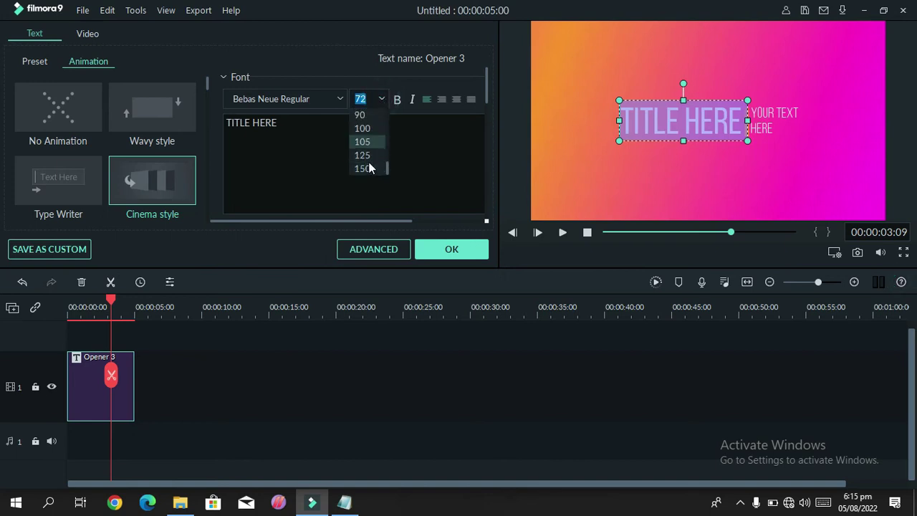
click(365, 154)
click(397, 99)
click(413, 99)
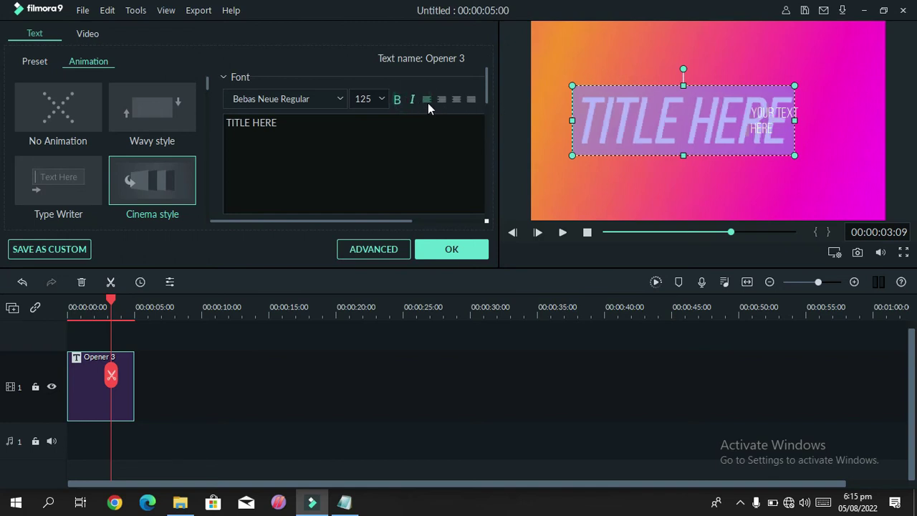
Widen the TITLE HERE text box to the right, try the alignment options, and apply justified alignment
click(457, 101)
click(441, 101)
click(475, 100)
drag(794, 122, 864, 121)
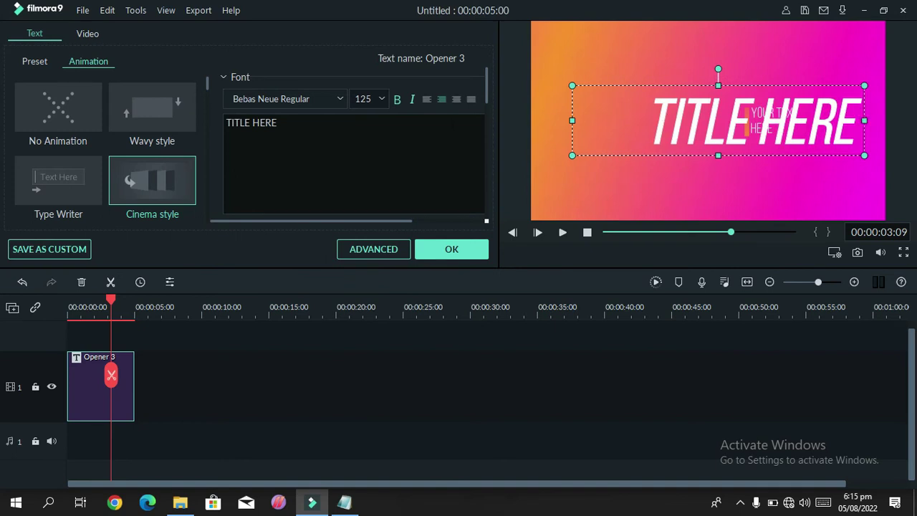
click(458, 100)
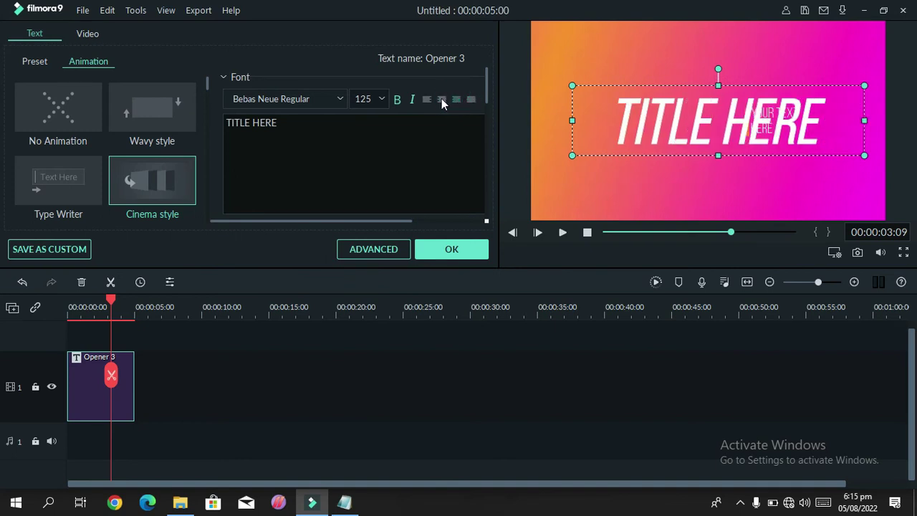
click(441, 100)
click(427, 100)
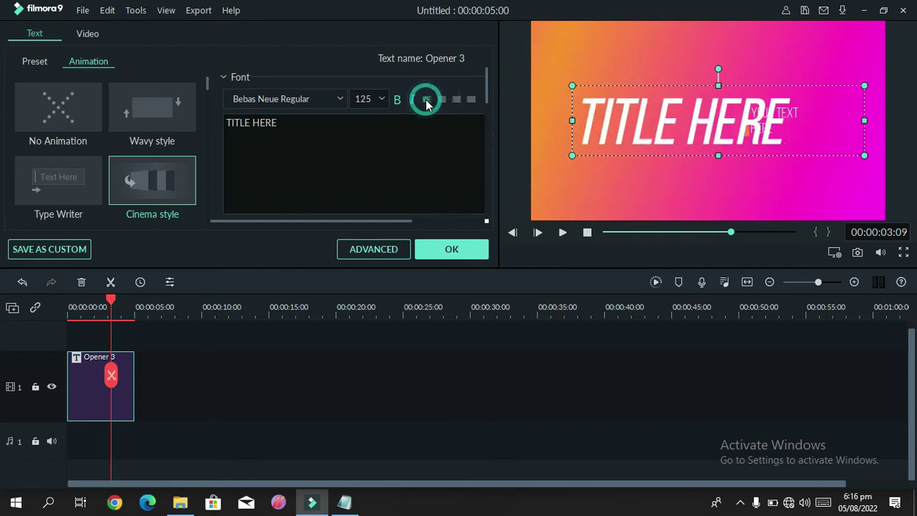
click(471, 99)
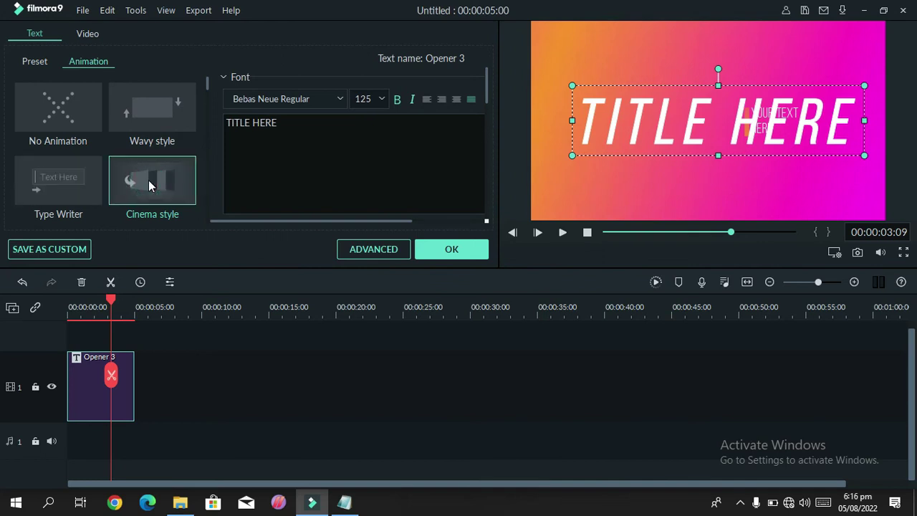
click(446, 252)
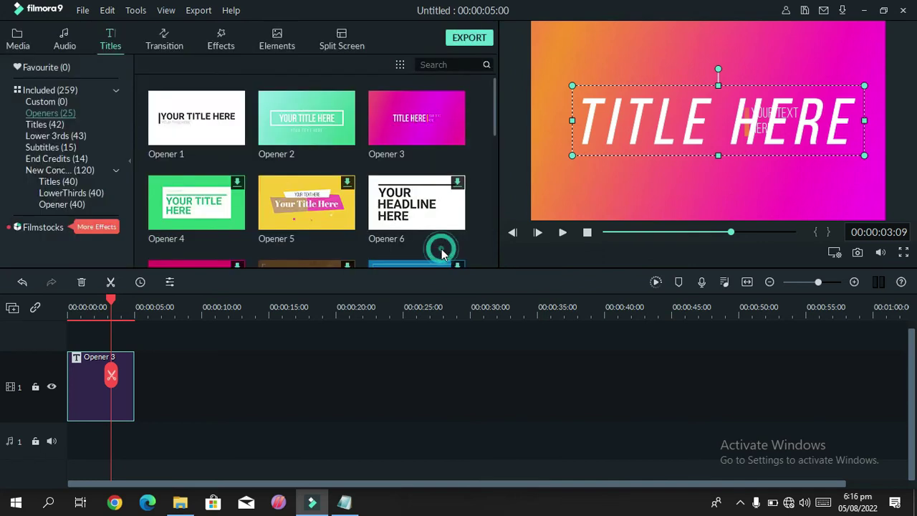
Play back the edited Opener 3 clip and look through the Openers collection
click(562, 232)
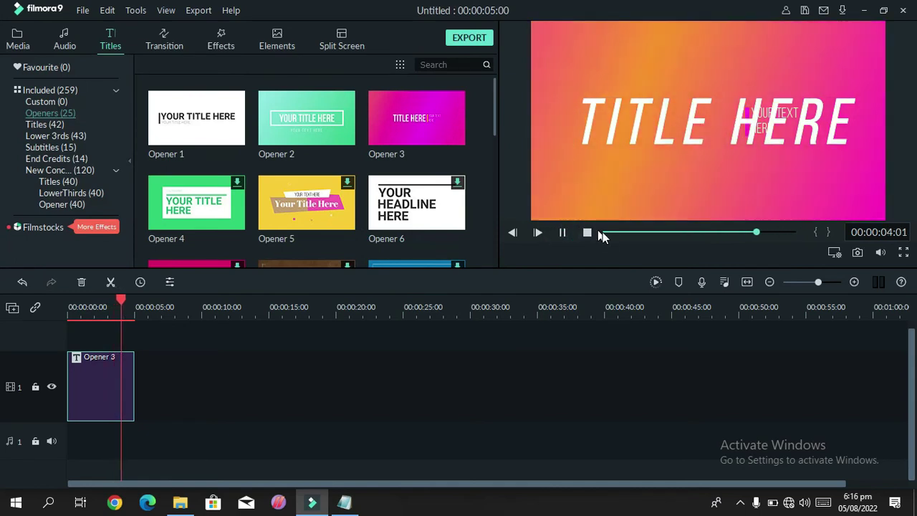
click(603, 232)
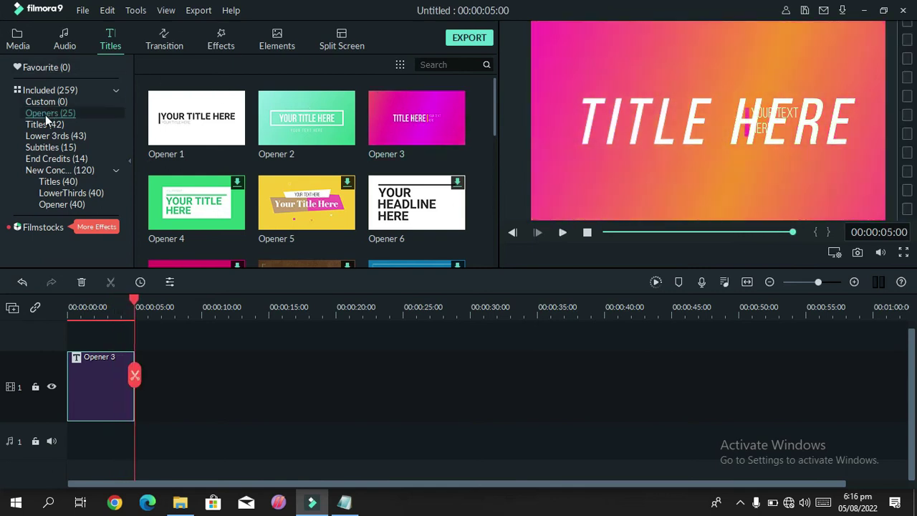
scroll(259, 147, down, 6)
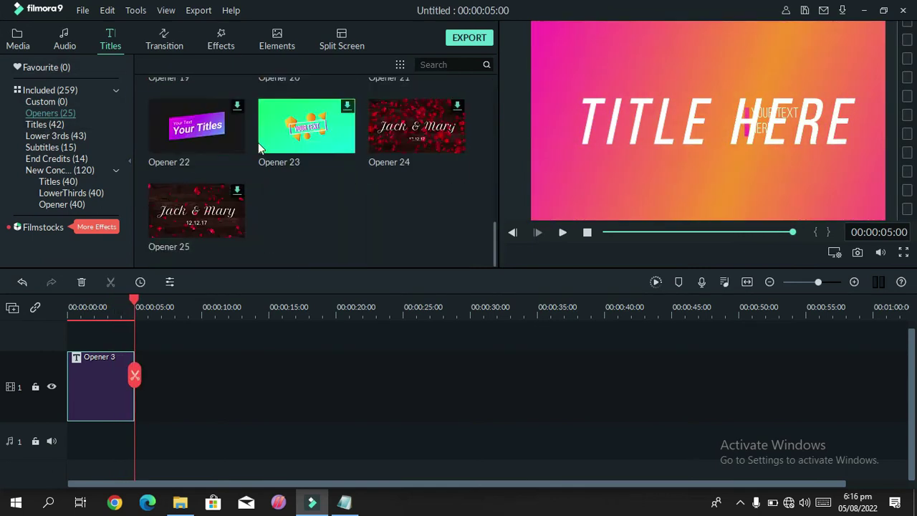
scroll(259, 146, up, 6)
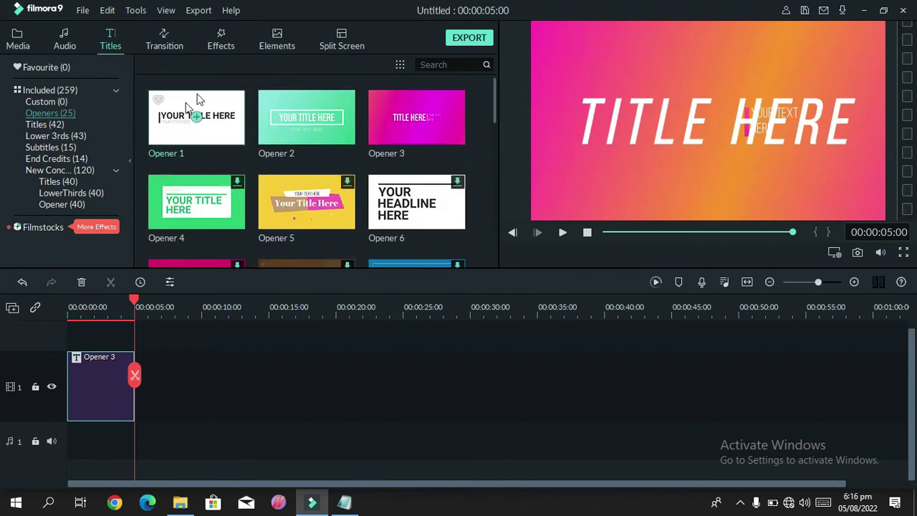
scroll(402, 154, down, 6)
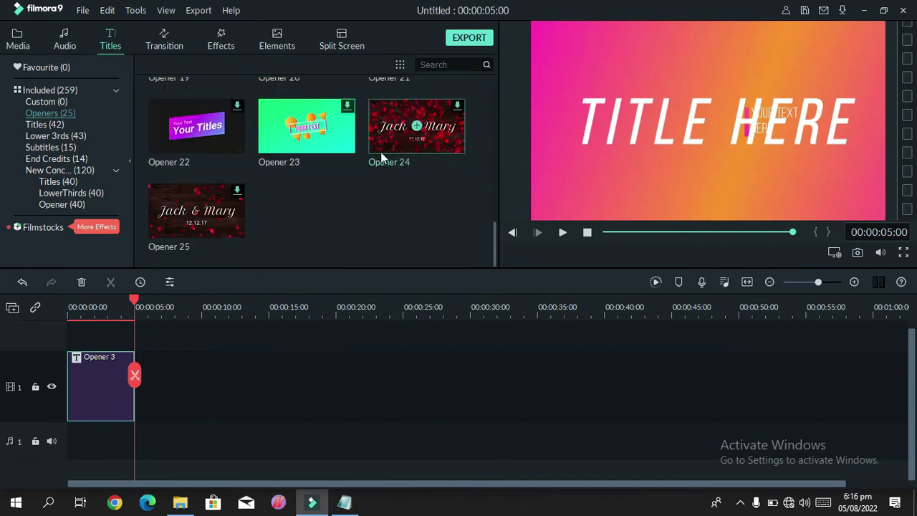
Add Title 2 from the Titles collection to the timeline and delete the Opener 3 clip
click(41, 125)
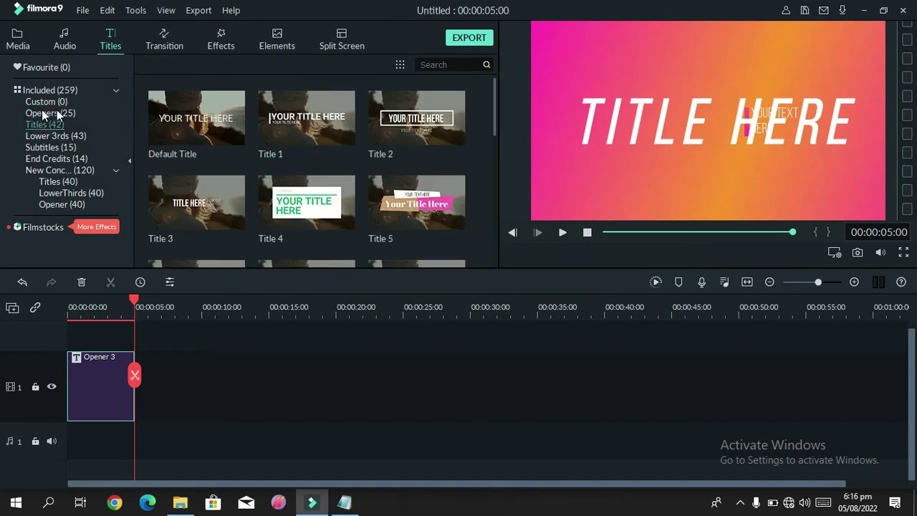
mouse_move(412, 124)
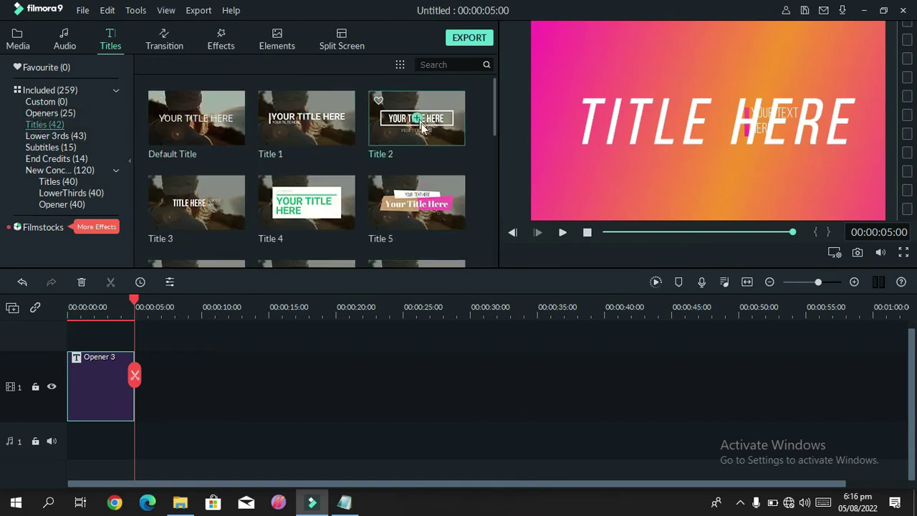
click(416, 118)
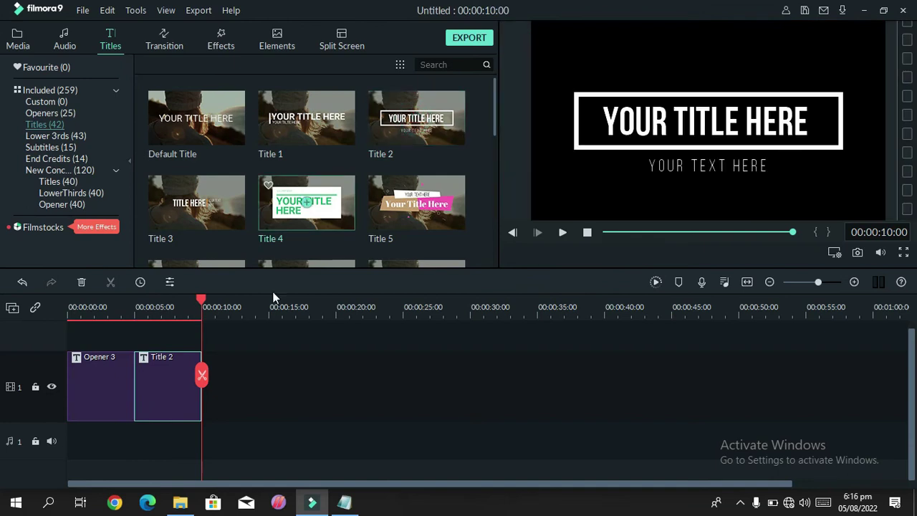
click(80, 282)
Open Title 2 for editing and move its YOUR TEXT HERE line slightly down below the framed title
double_click(99, 386)
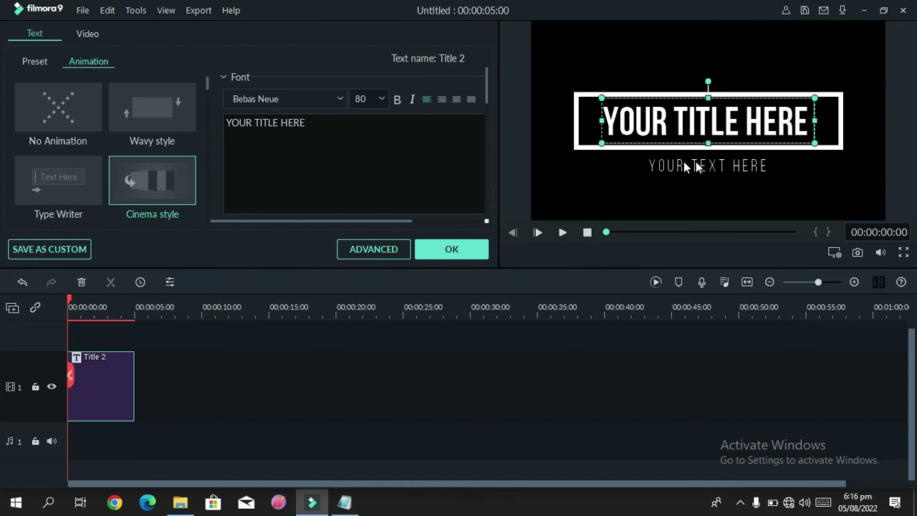
click(727, 167)
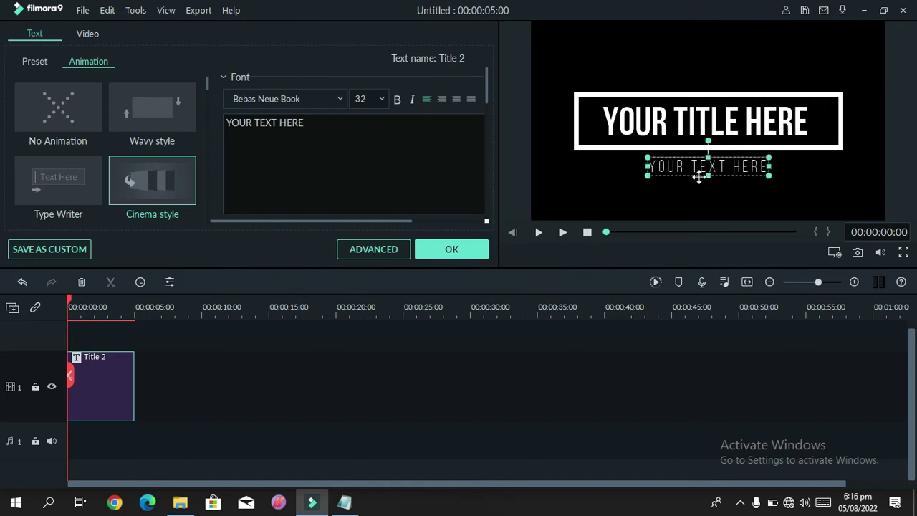
drag(743, 174, 743, 183)
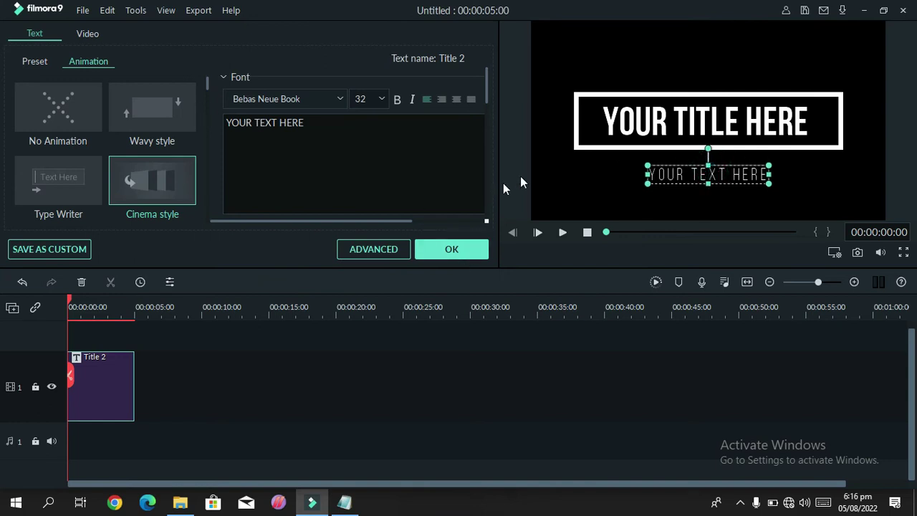
click(450, 251)
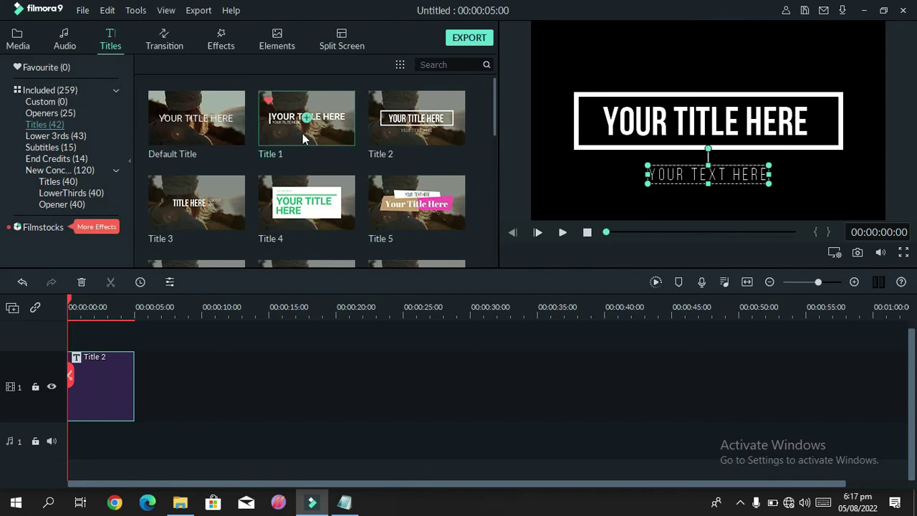
Look through the Titles collection and add Title 5 on a second video track above Title 2
scroll(324, 163, down, 3)
scroll(324, 164, down, 3)
scroll(471, 179, up, 10)
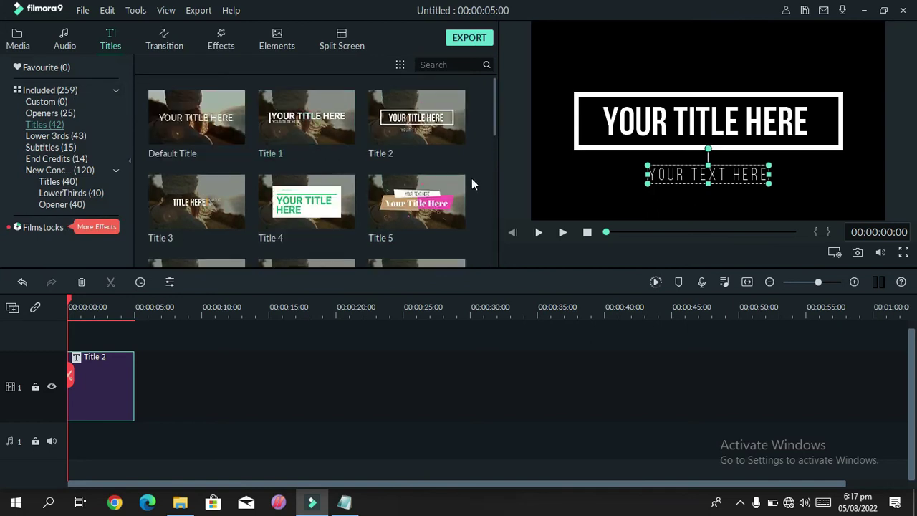
click(420, 205)
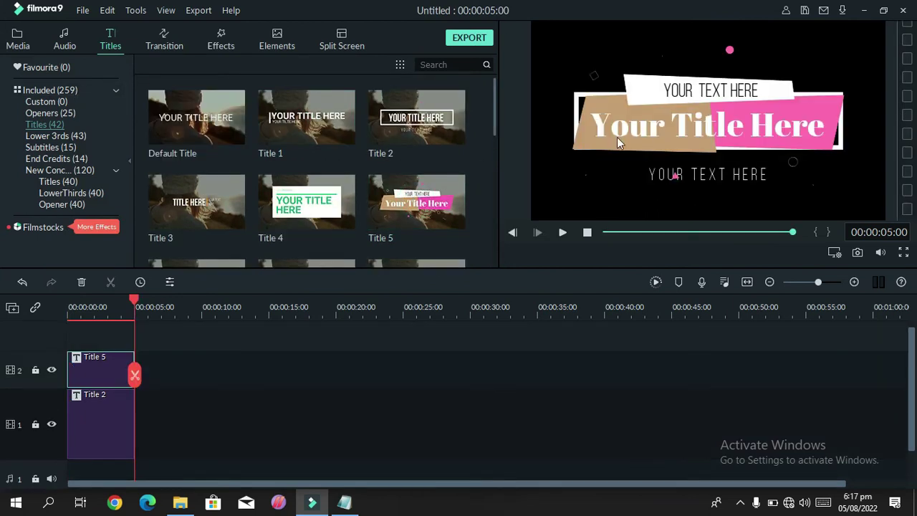
Try repositioning the Title 5 elements in the preview and shift its background shapes slightly down and left
click(637, 130)
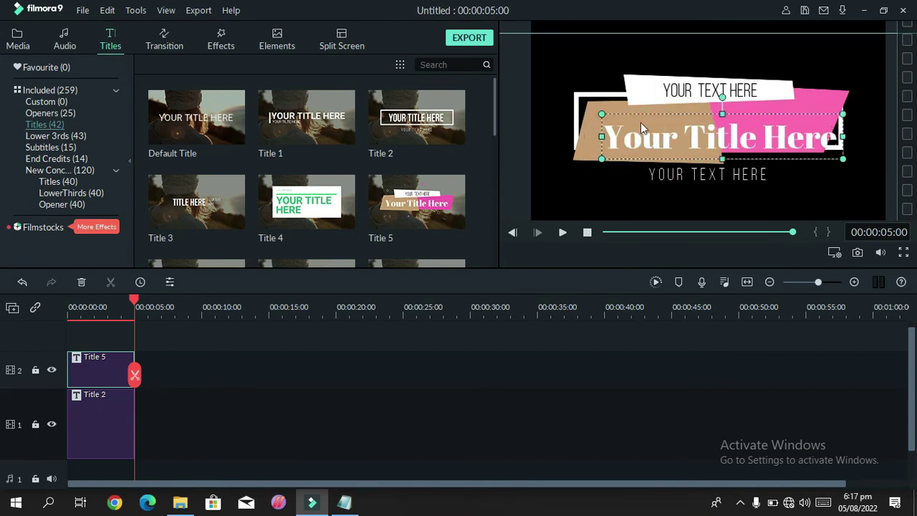
click(655, 89)
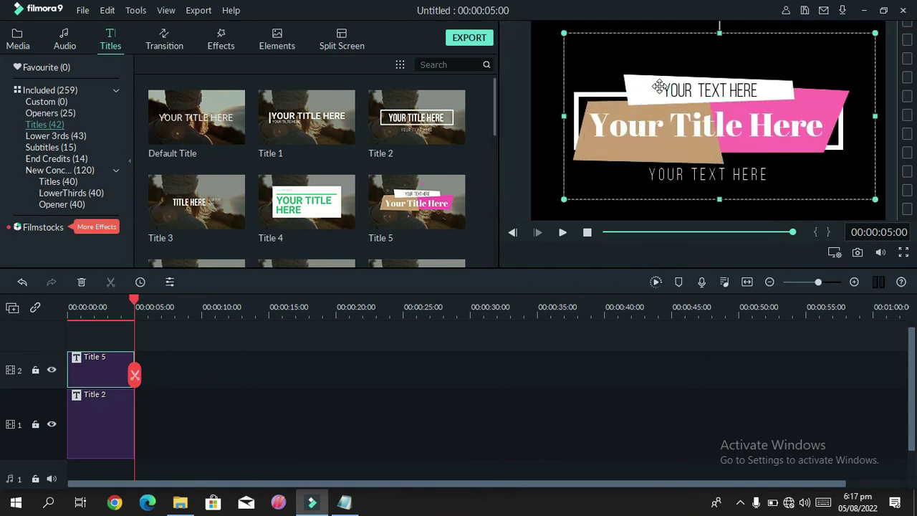
drag(664, 56, 675, 105)
drag(673, 174, 667, 194)
click(866, 182)
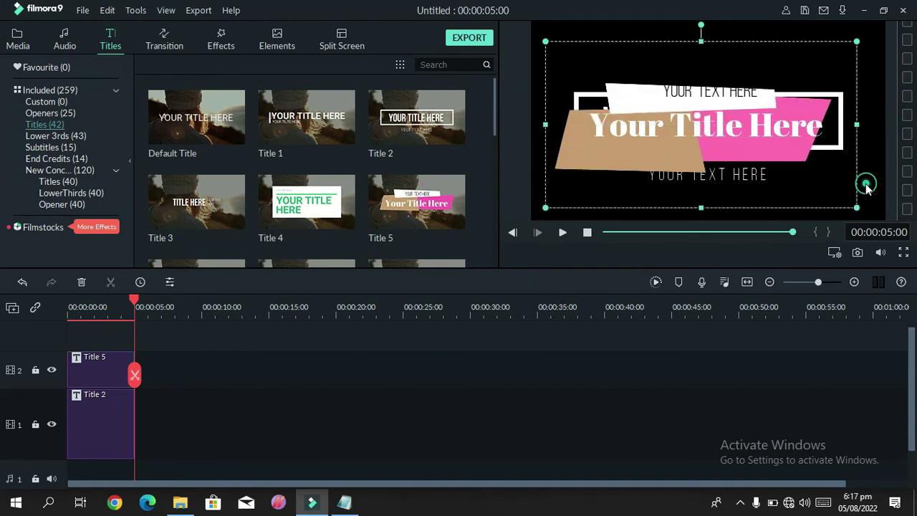
Move Title 5's "Your Title Here" text above its background shapes and rotate it slightly clockwise
click(734, 173)
drag(710, 112, 684, 63)
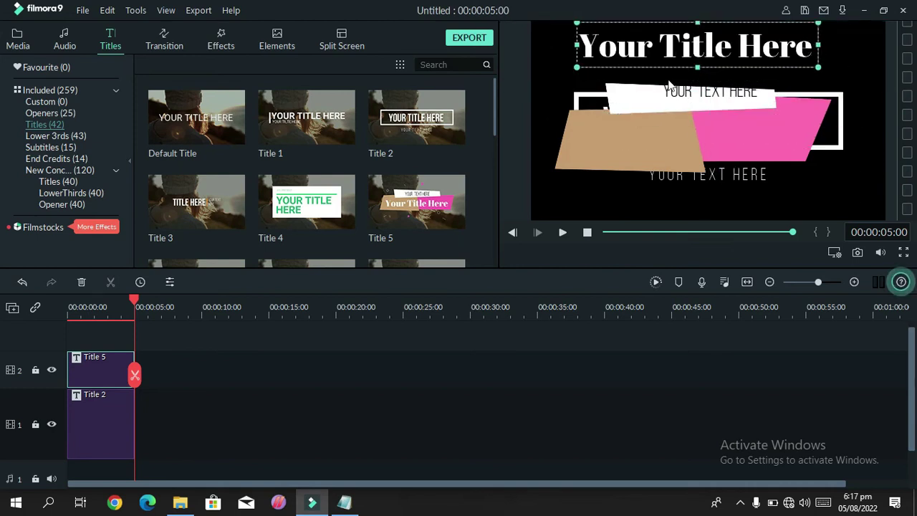
drag(658, 35, 669, 53)
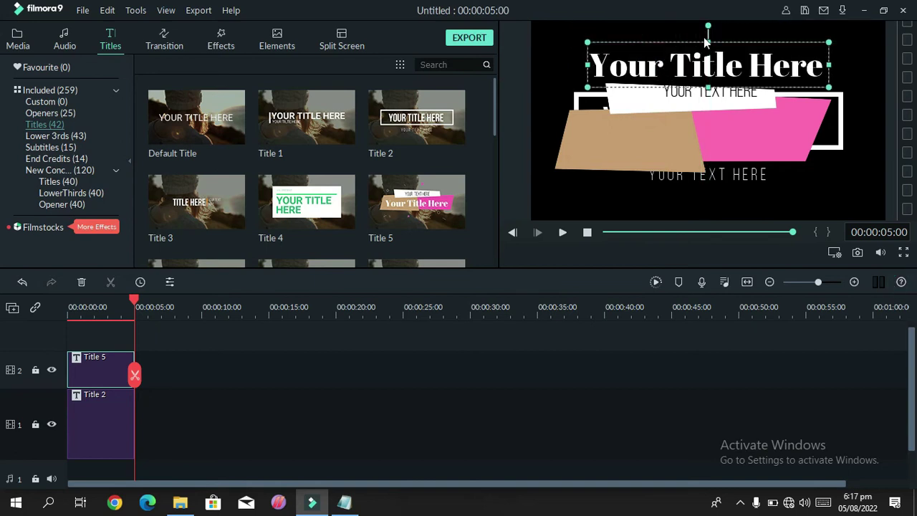
mouse_move(706, 23)
mouse_down()
mouse_move(675, 33)
mouse_move(738, 34)
mouse_move(713, 28)
mouse_up()
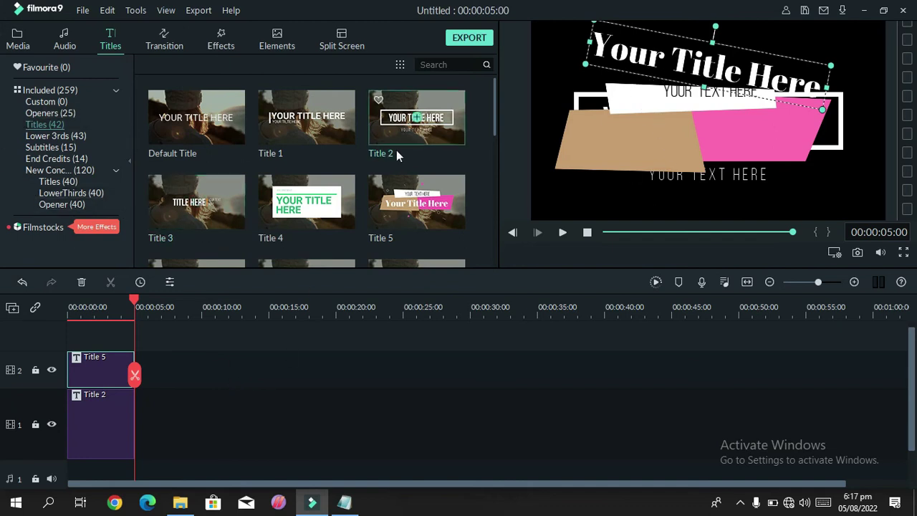
Look through the remaining Titles templates and add Lower Third 5 from the Lower 3rds collection after Title 2
scroll(397, 156, down, 10)
scroll(393, 158, down, 1)
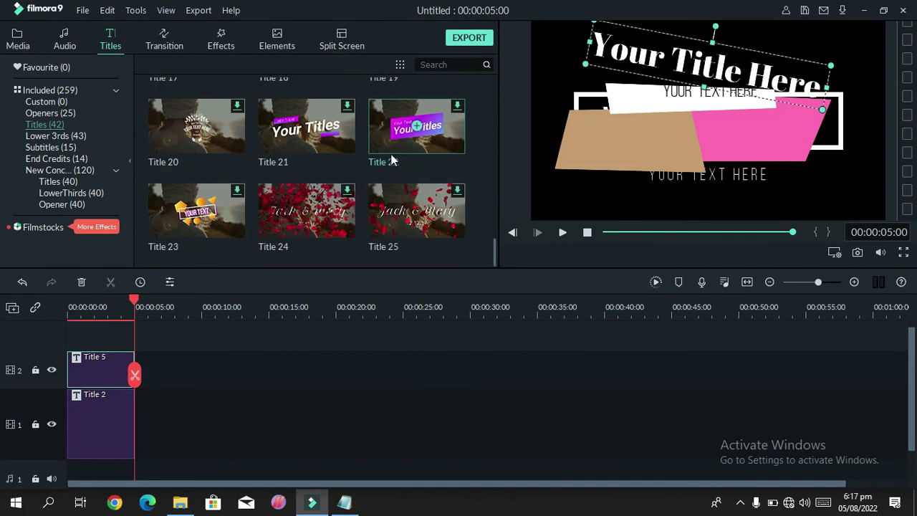
click(43, 136)
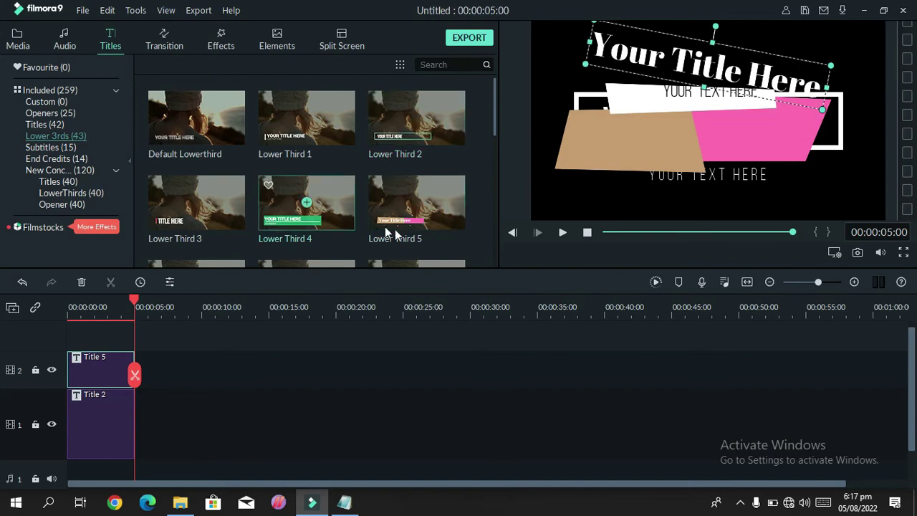
click(416, 204)
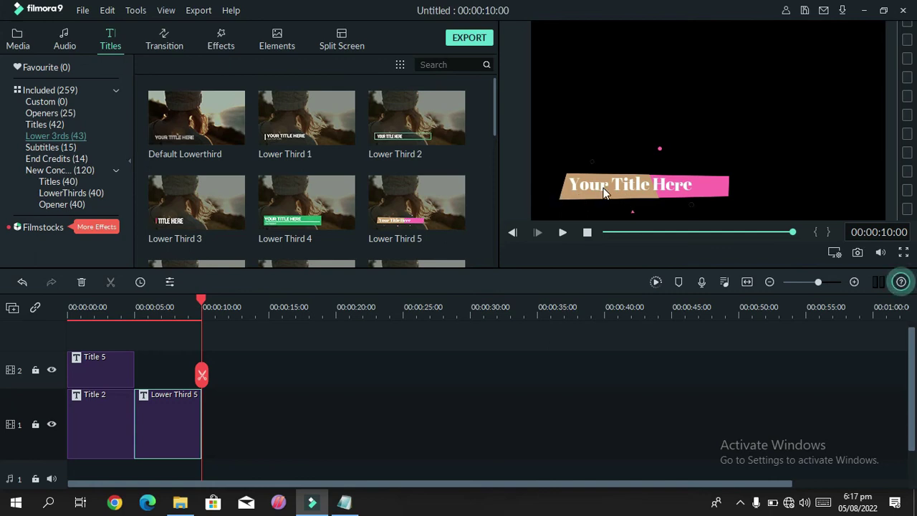
Examine the templates available in the Subtitles and End Credits collections
click(47, 147)
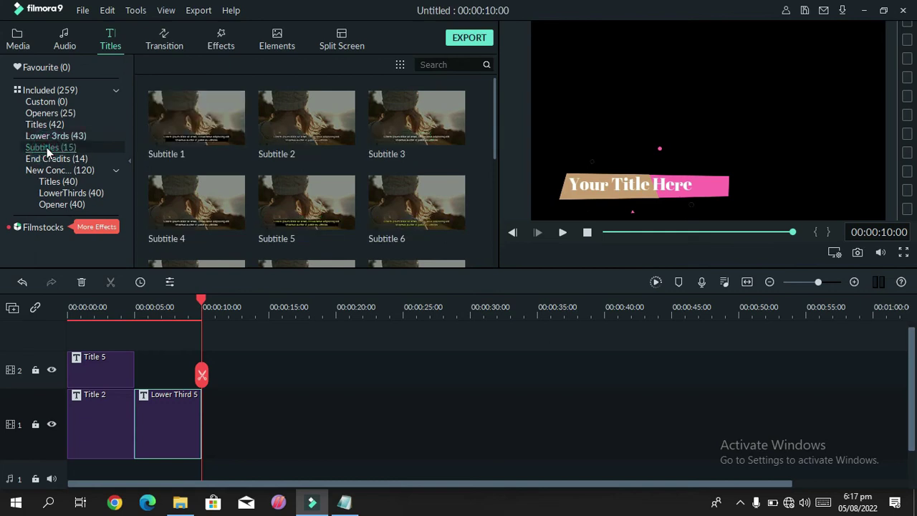
scroll(401, 197, down, 5)
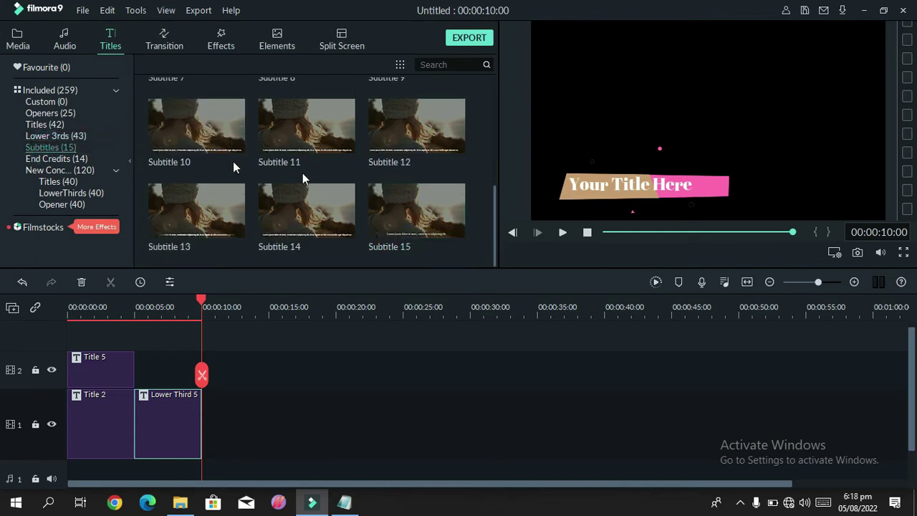
click(50, 163)
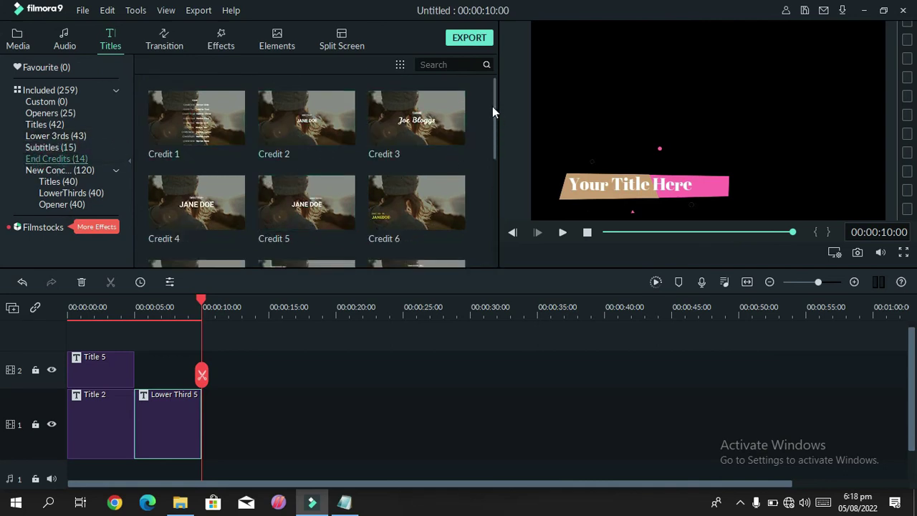
drag(495, 104, 499, 247)
click(322, 200)
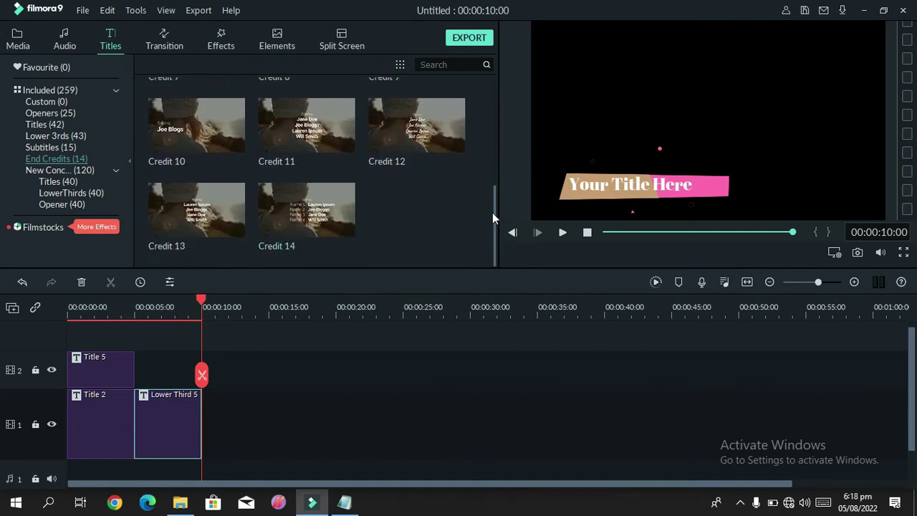
drag(494, 209, 489, 86)
Add Credit 6 from the End Credits collection to the first video track after Lower Third 5
mouse_move(418, 133)
mouse_move(338, 140)
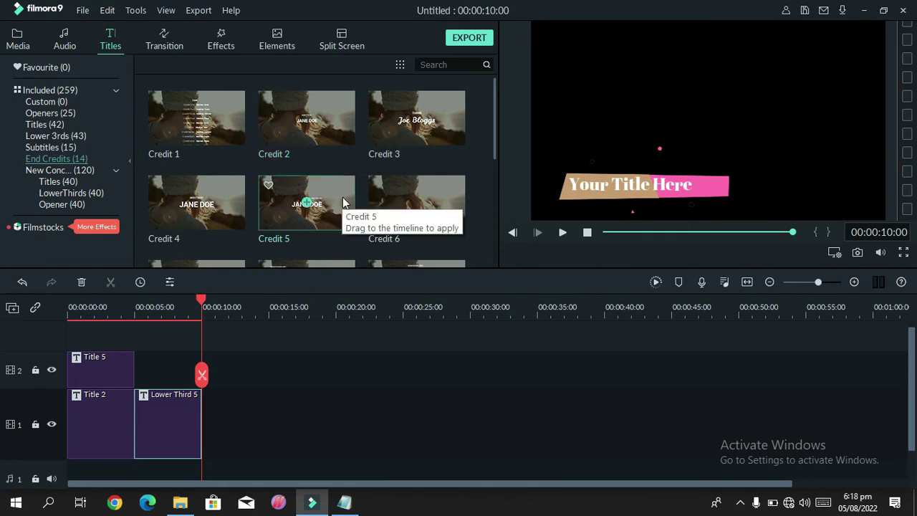
mouse_move(202, 214)
mouse_move(387, 204)
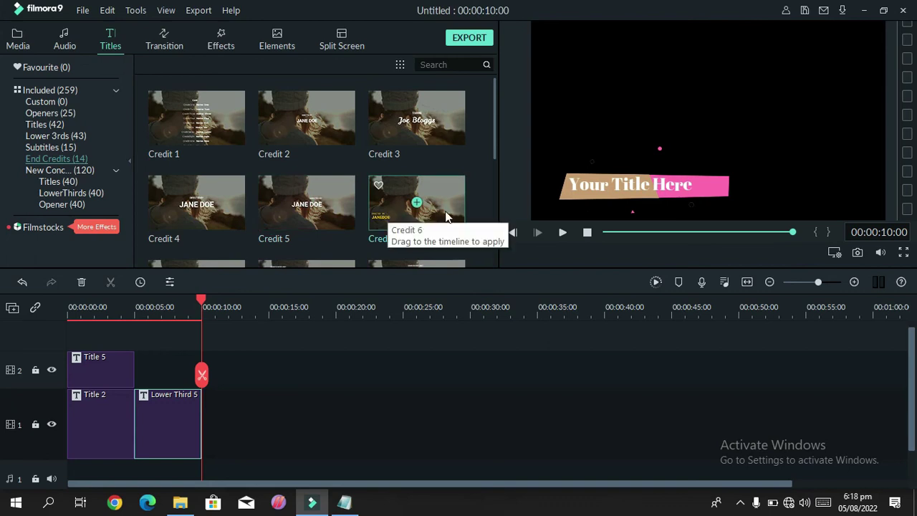
click(417, 205)
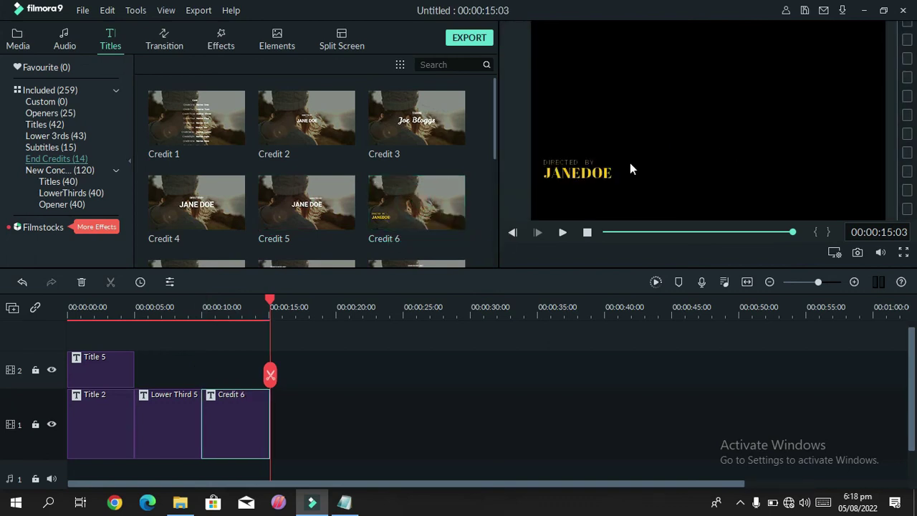
click(565, 166)
click(647, 154)
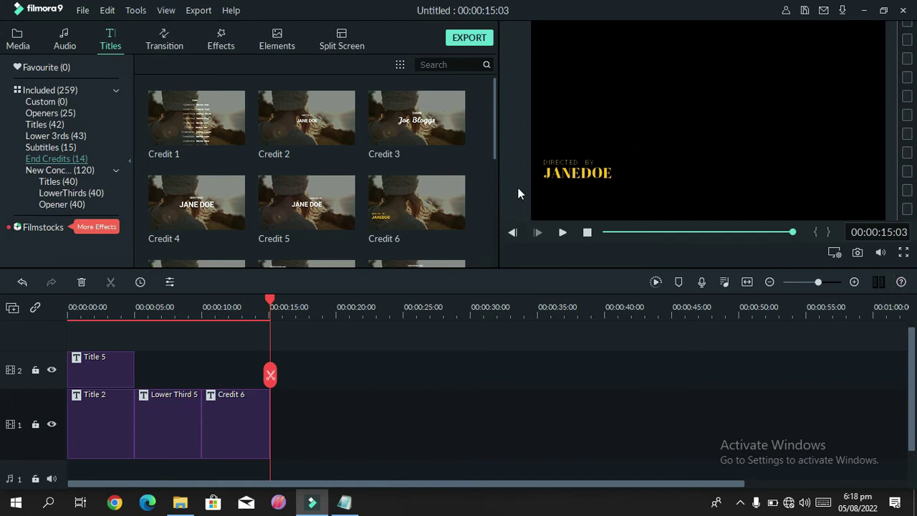
Add New Title 5 from the Titles subcategory under New Conc... after Credit 6 on the timeline
click(44, 172)
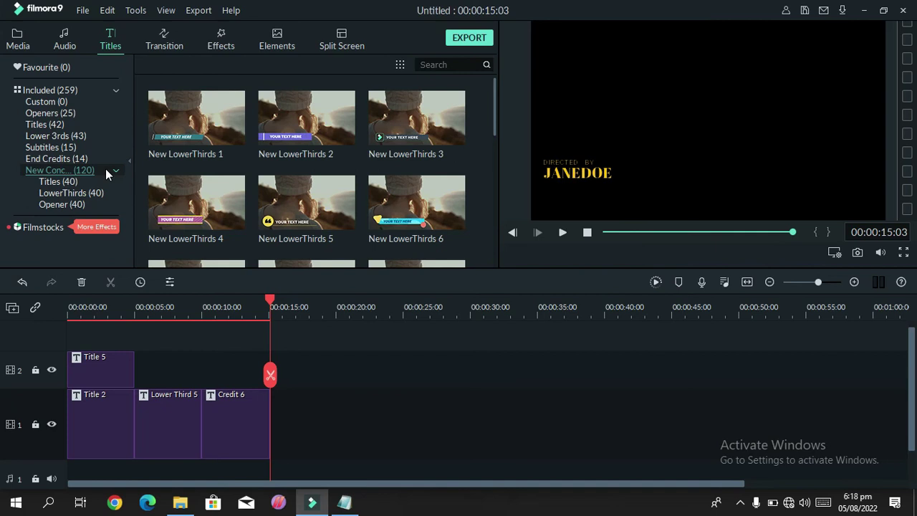
click(50, 180)
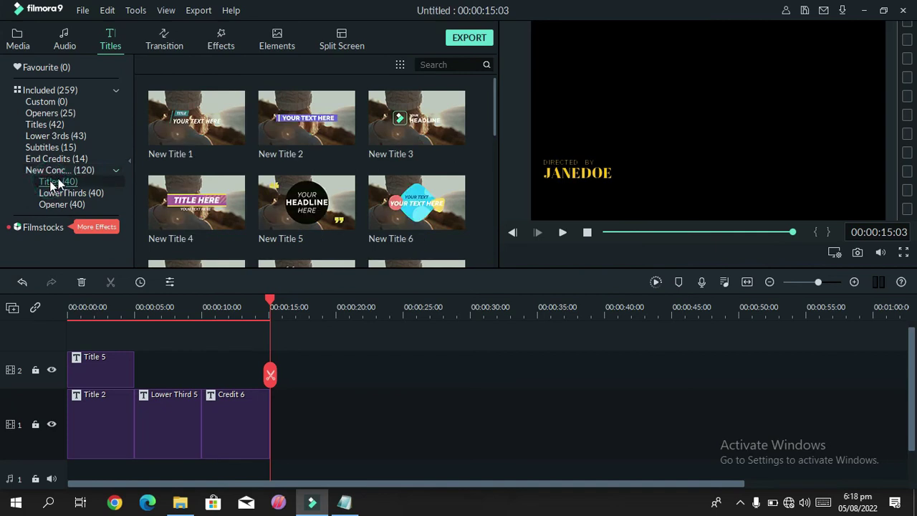
click(306, 205)
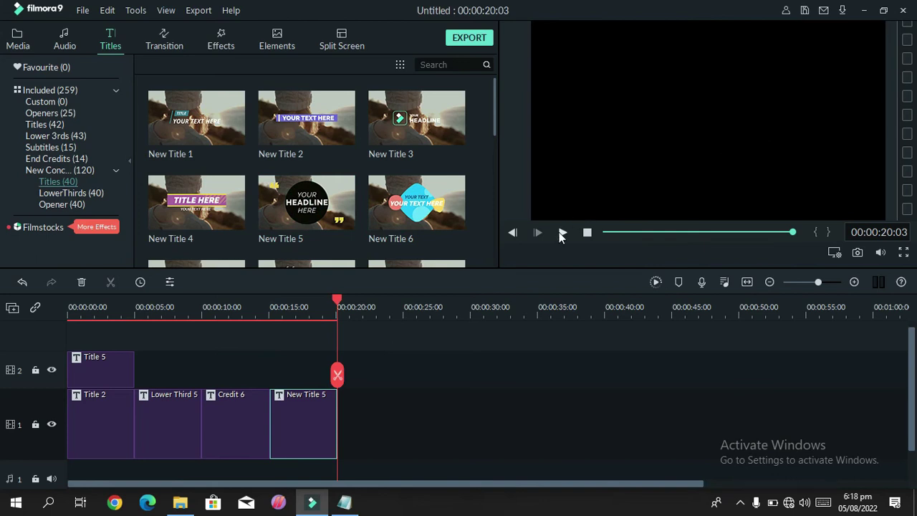
Play the timeline, skip ahead to New Title 5, and pause the preview while its headline is displayed
click(562, 232)
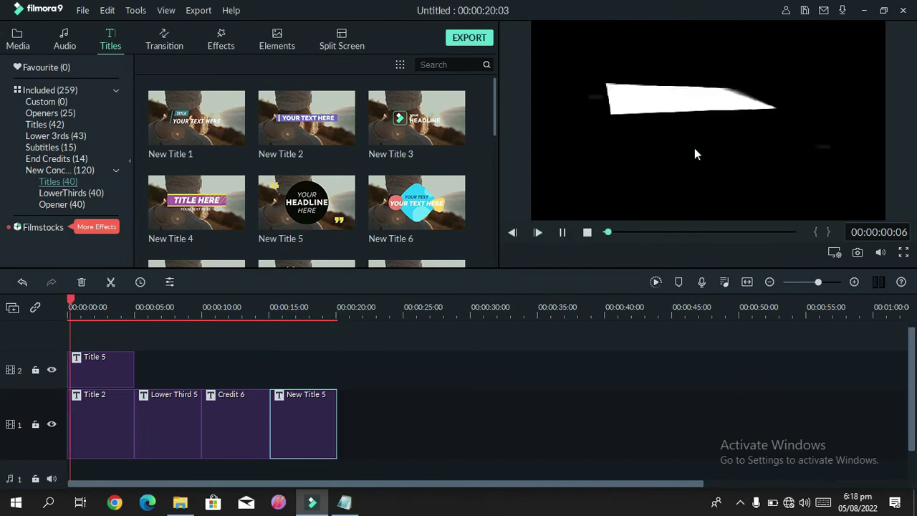
click(730, 231)
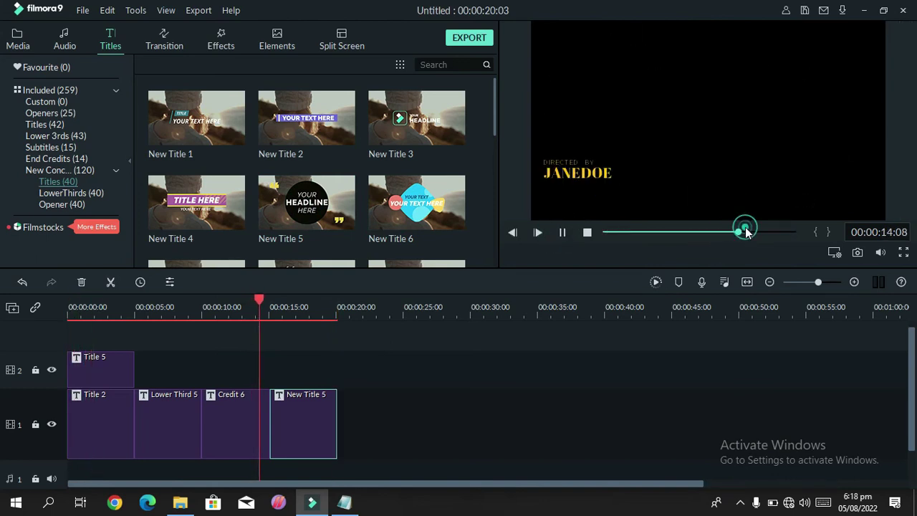
click(756, 231)
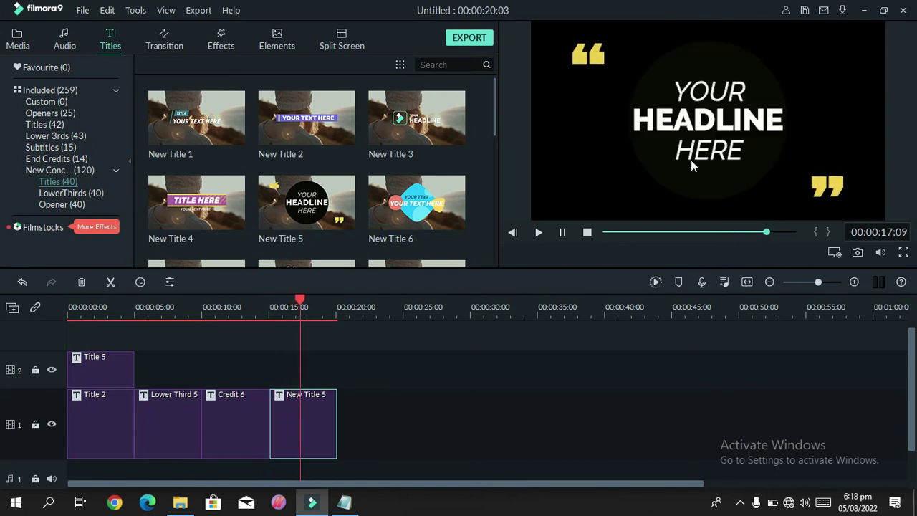
click(562, 232)
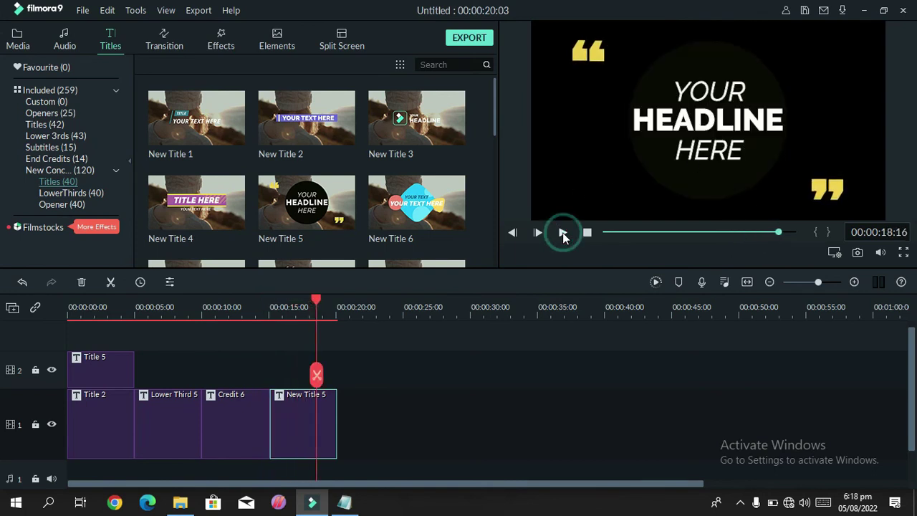
Open New Title 5 for editing, inspect the settings of its text lines and quote graphic, and close the editor
double_click(711, 132)
click(718, 89)
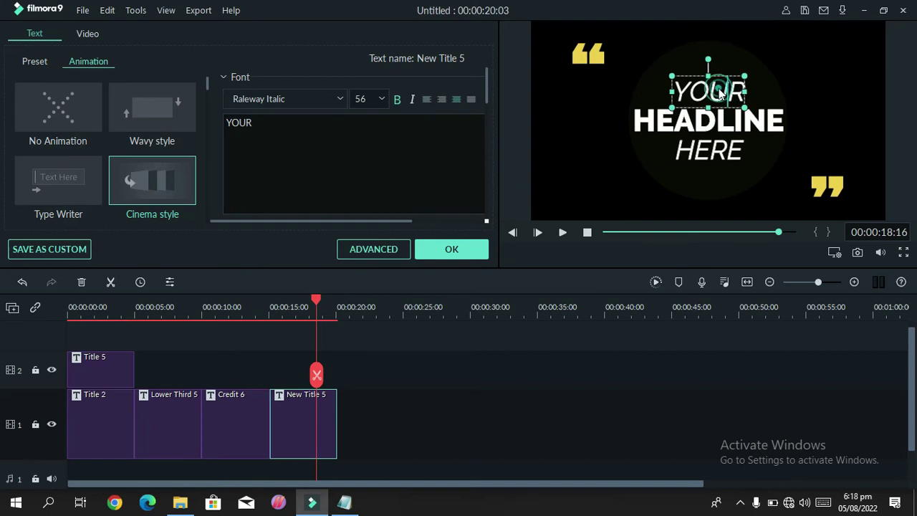
click(704, 164)
click(806, 175)
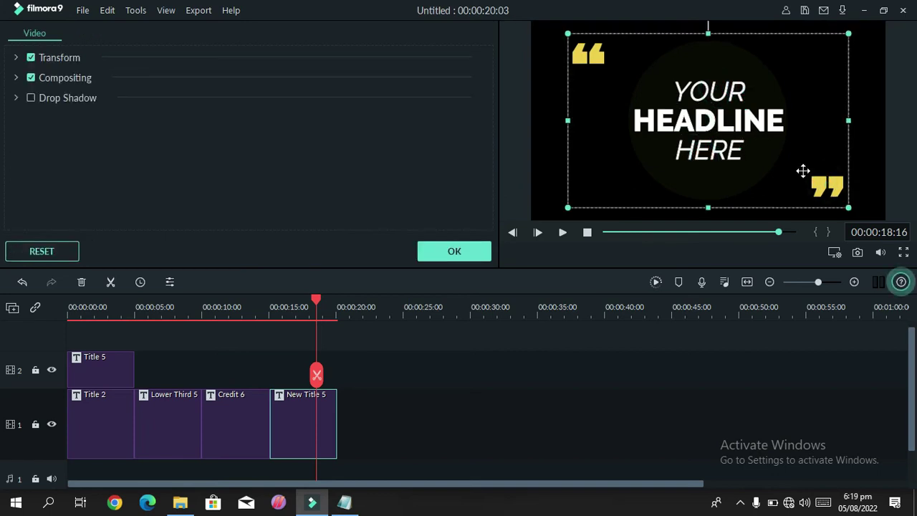
click(440, 252)
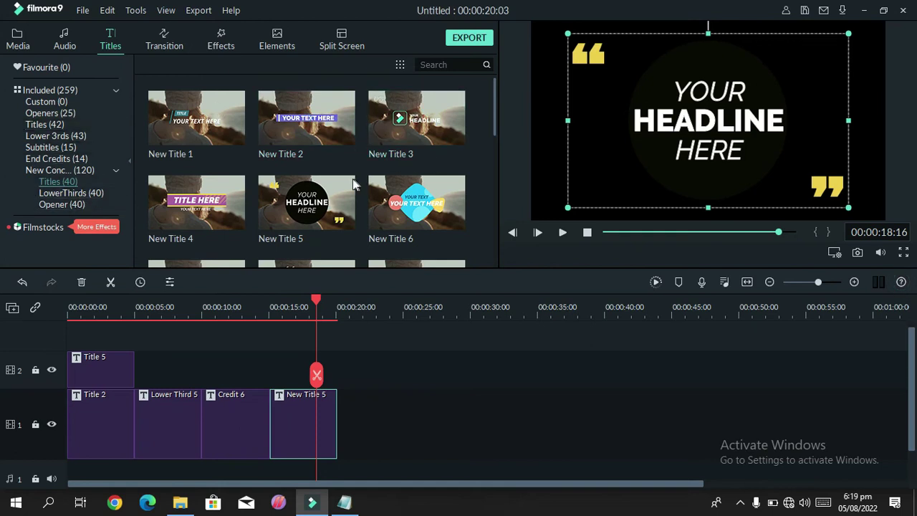
Delete the Title 5 clip from the second video track and the Title 2 clip from the first
click(99, 372)
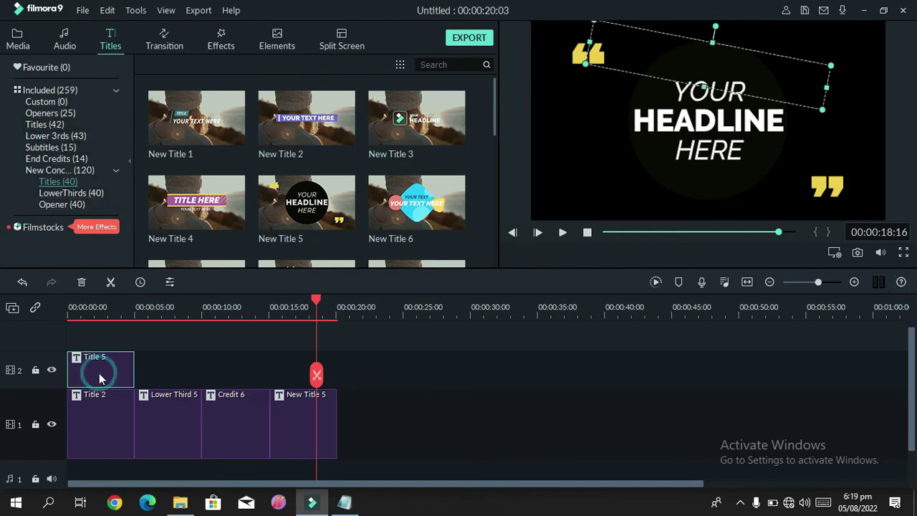
right_click(99, 372)
click(149, 249)
right_click(87, 431)
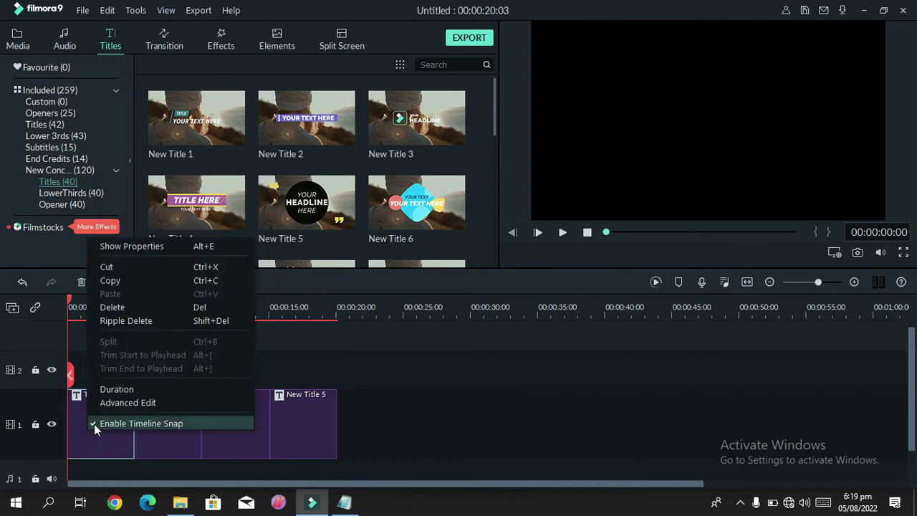
click(119, 304)
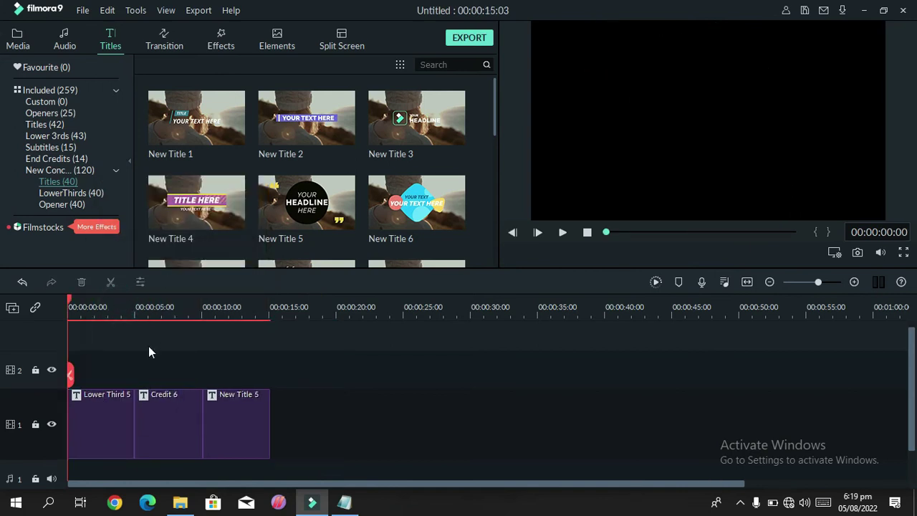
Delete the Lower Third 5, Credit 6 and New Title 5 clips to clear the timeline
right_click(104, 412)
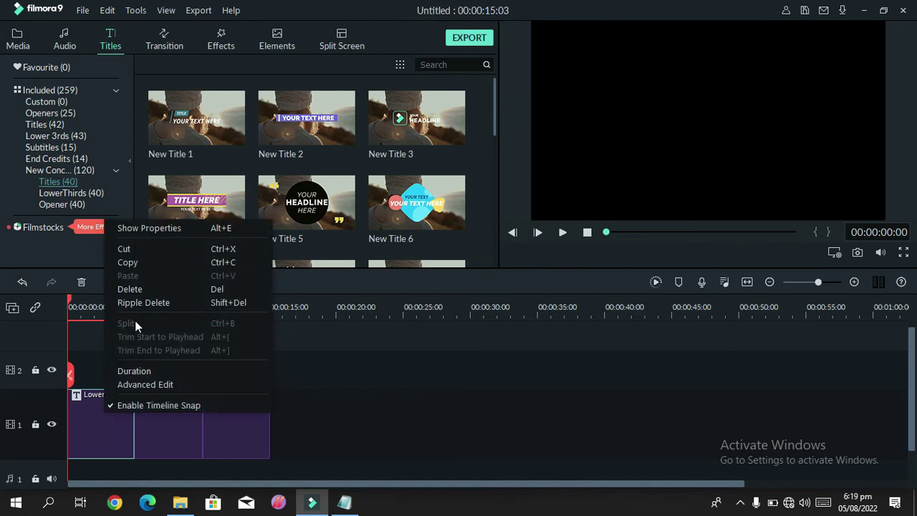
click(164, 289)
right_click(93, 425)
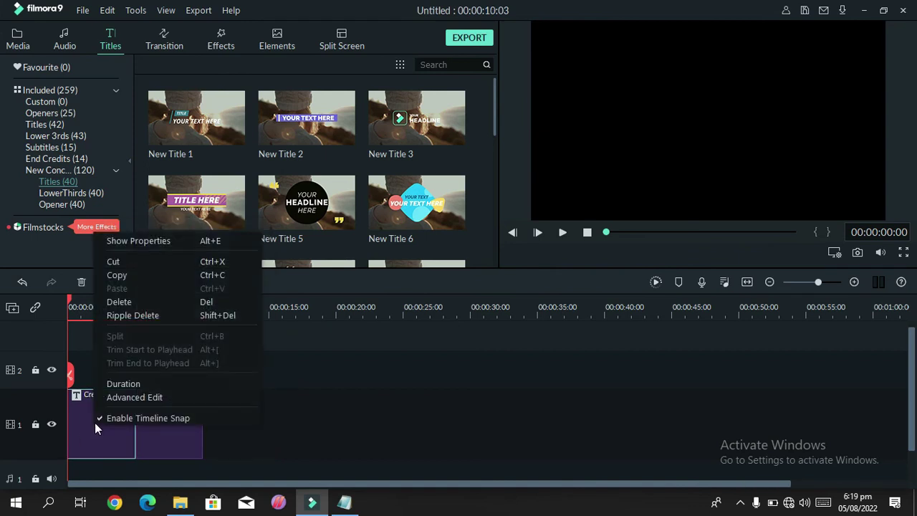
click(144, 299)
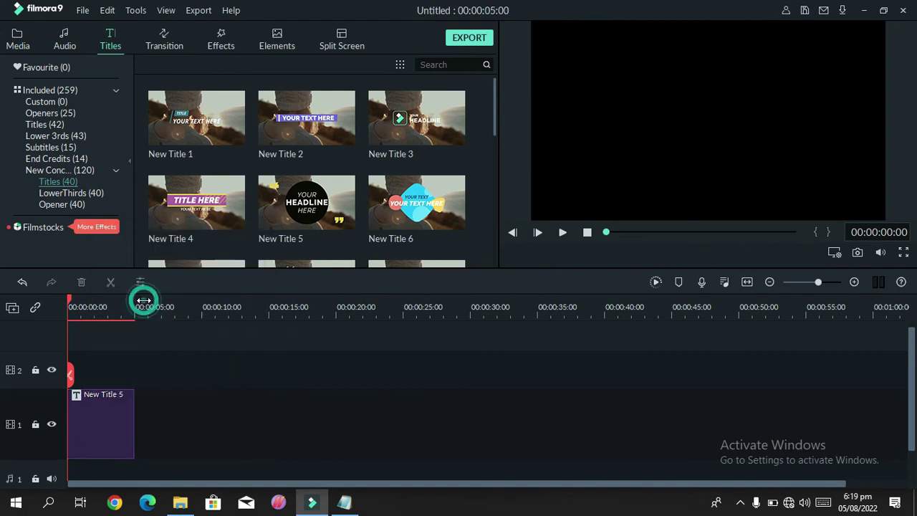
right_click(95, 432)
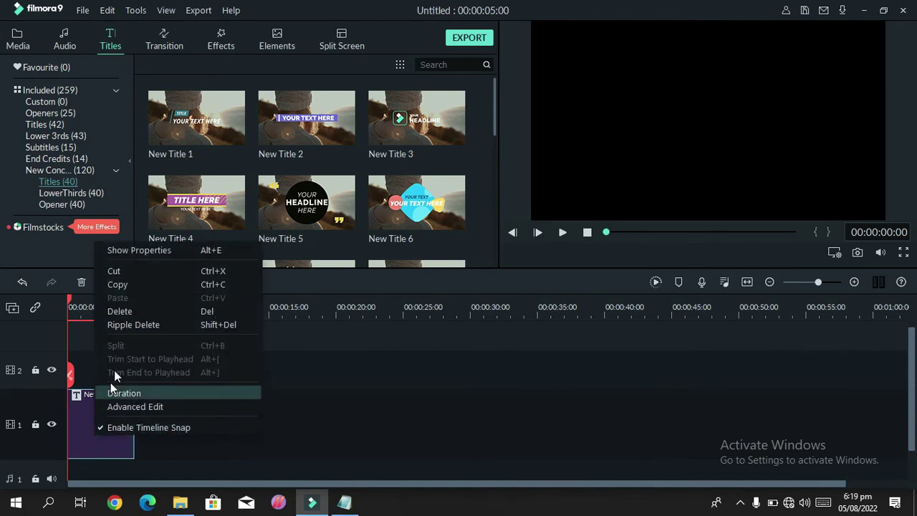
click(128, 310)
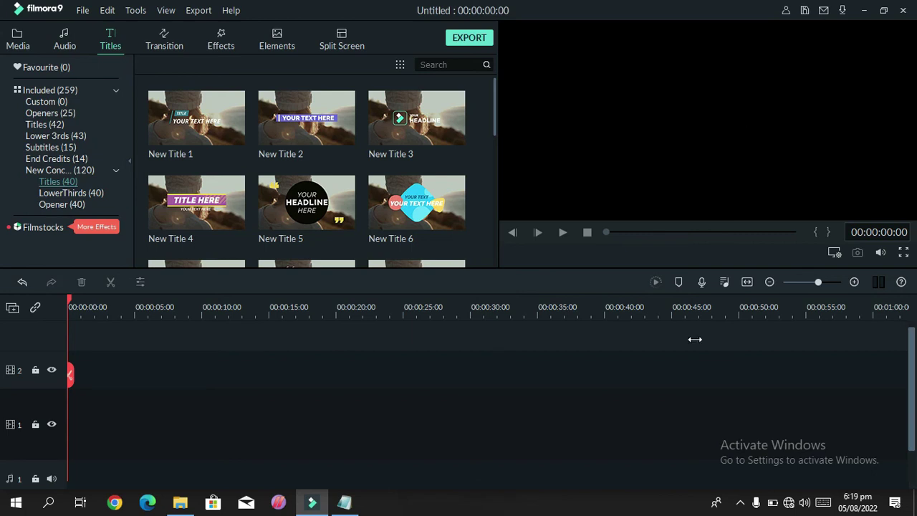
drag(913, 384, 912, 413)
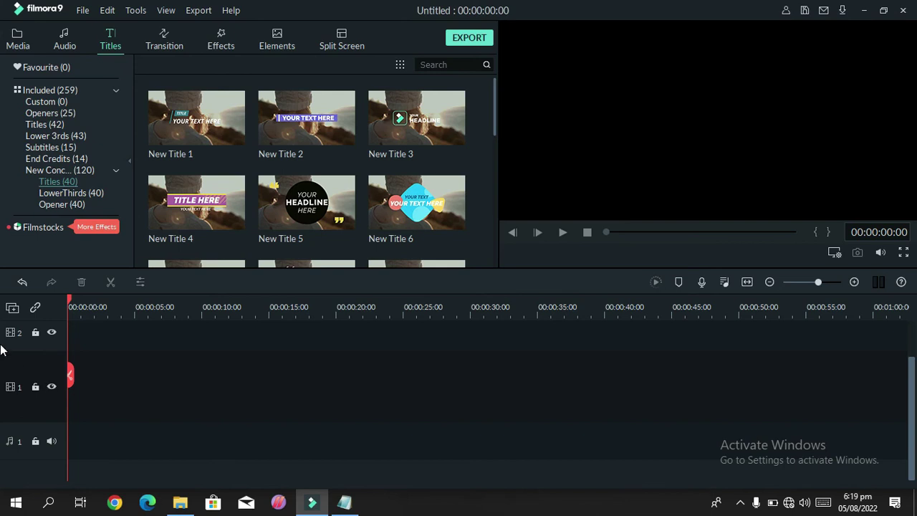
scroll(124, 355, up, 2)
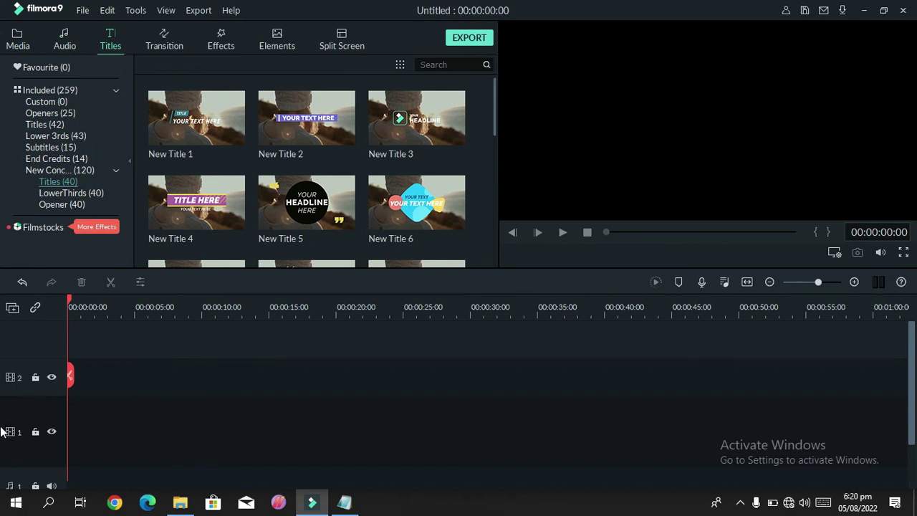
click(116, 435)
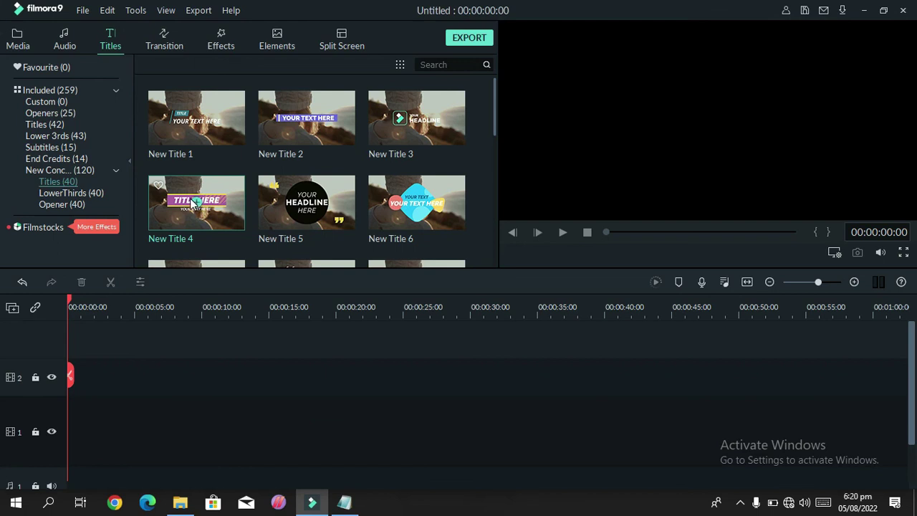
Add New Title 5 to the first video track, shrink its quote graphic and the YOUR and HEADLINE lines, and shift HERE down-left
click(306, 203)
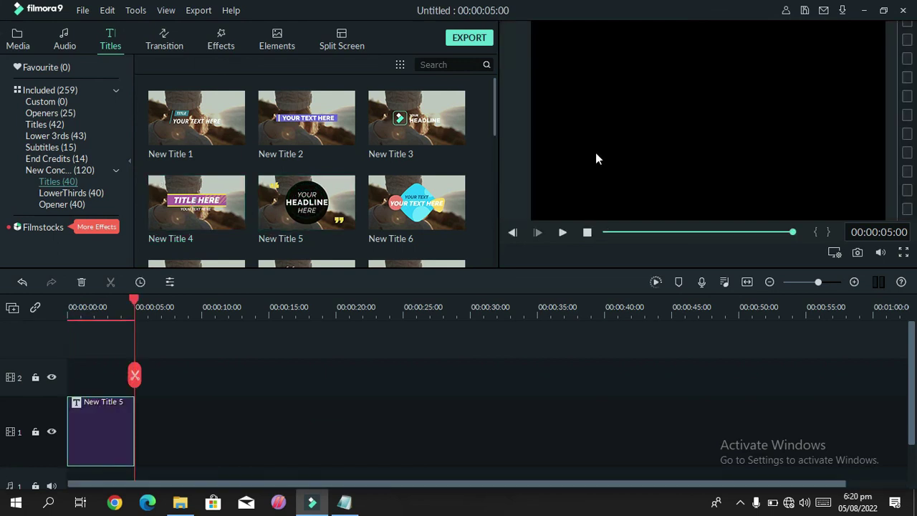
click(107, 450)
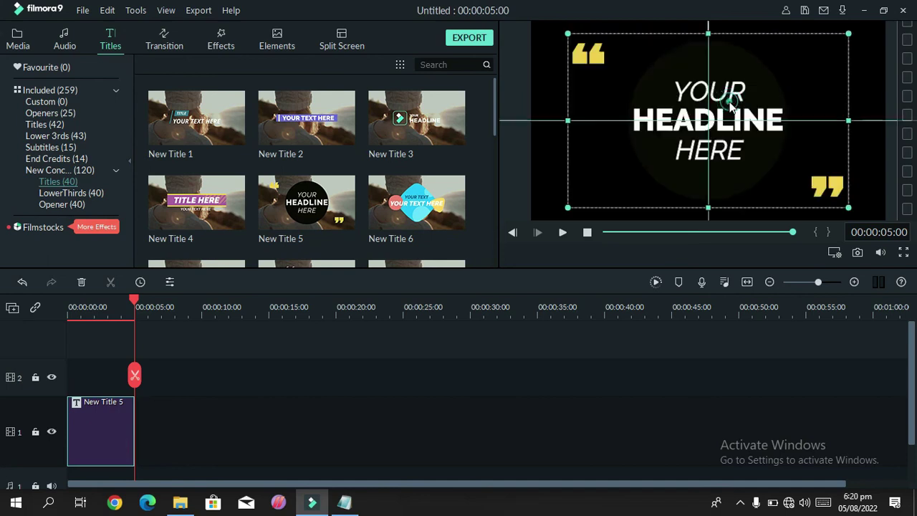
drag(848, 37, 778, 98)
mouse_move(701, 144)
mouse_down()
mouse_move(655, 147)
mouse_move(645, 166)
mouse_move(686, 150)
mouse_up()
click(692, 96)
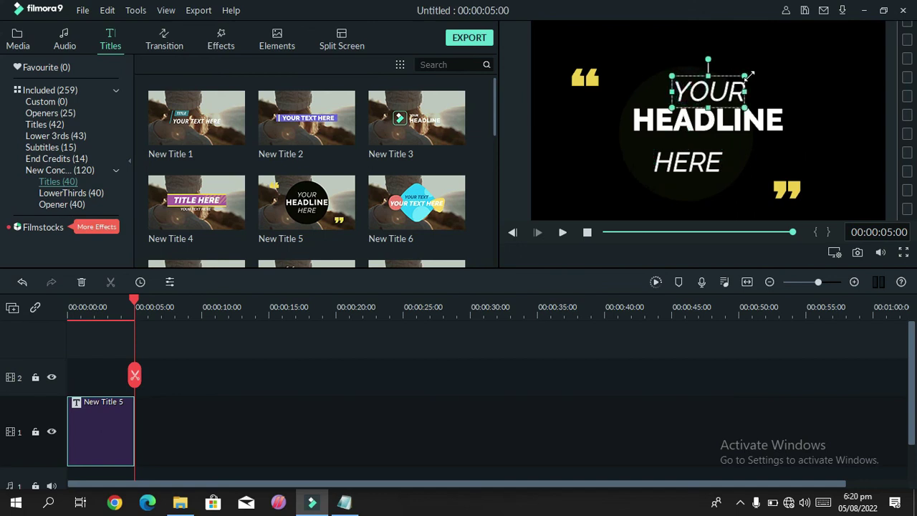
drag(744, 74, 719, 89)
click(736, 121)
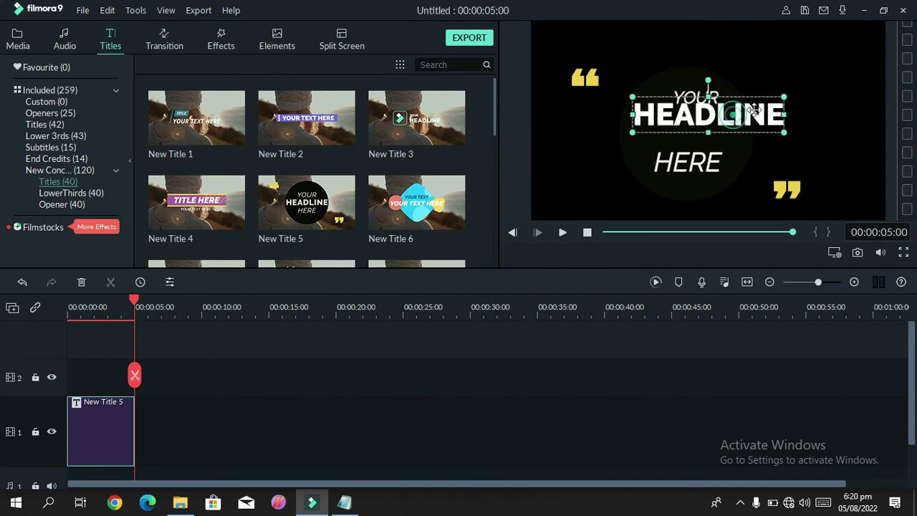
drag(788, 96, 752, 152)
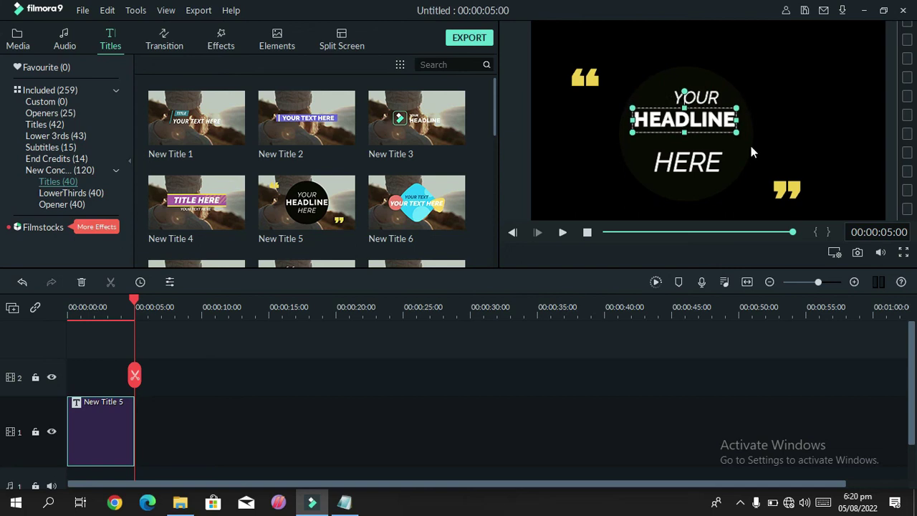
Shrink New Title 5's quote graphic further and regroup it with its three text lines in the lower-left part of the video frame
click(785, 195)
drag(802, 63, 751, 78)
drag(653, 120, 587, 146)
drag(697, 162, 620, 164)
drag(698, 97, 623, 120)
click(726, 171)
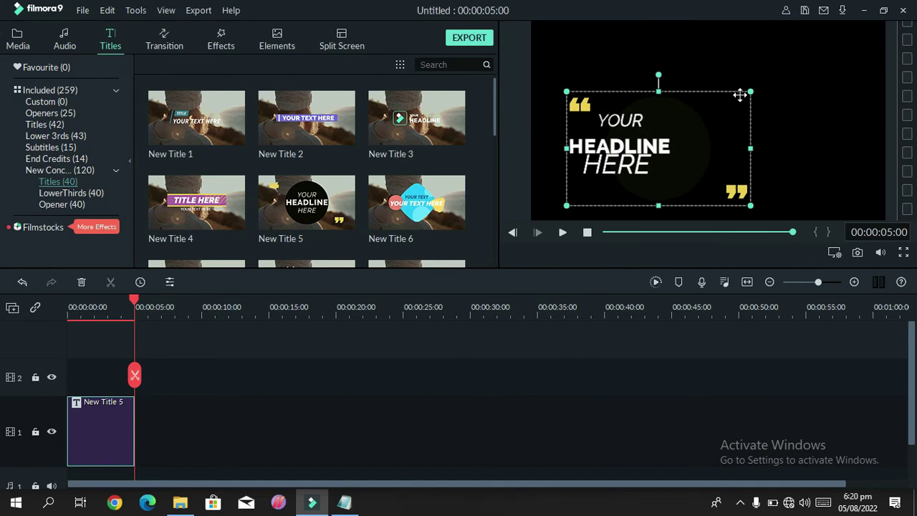
drag(751, 93, 715, 115)
drag(659, 176, 644, 163)
click(738, 143)
Play the rearranged New Title 5 and pause while its full headline is displayed
click(563, 232)
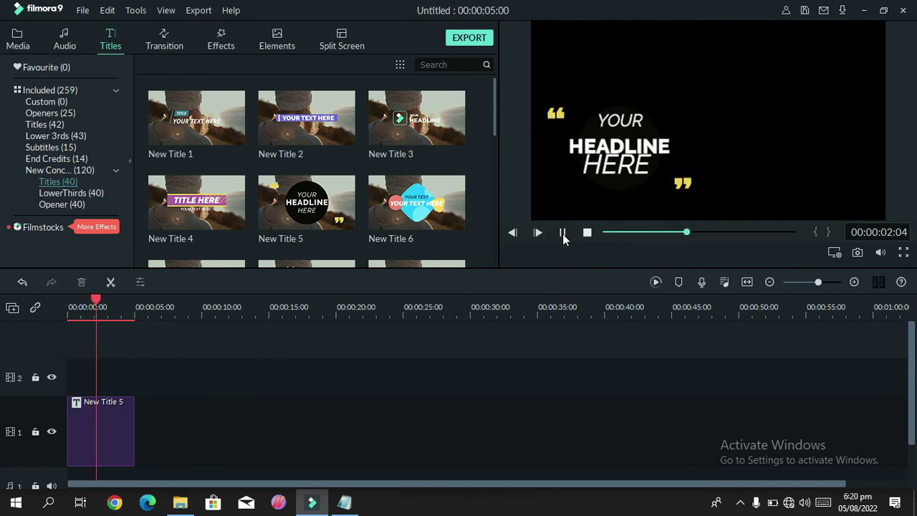
click(562, 233)
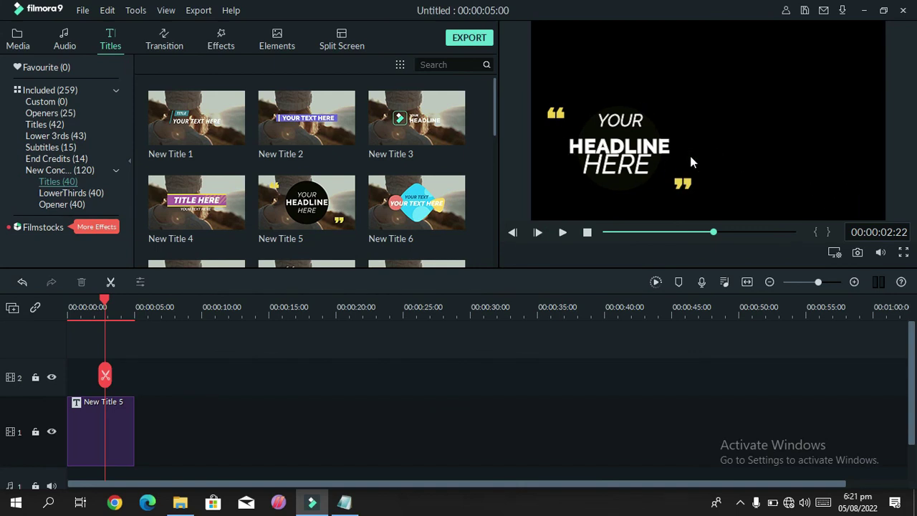
click(133, 380)
Add New Title 6 to the second video track and align it with New Title 5 at the timeline start
click(419, 201)
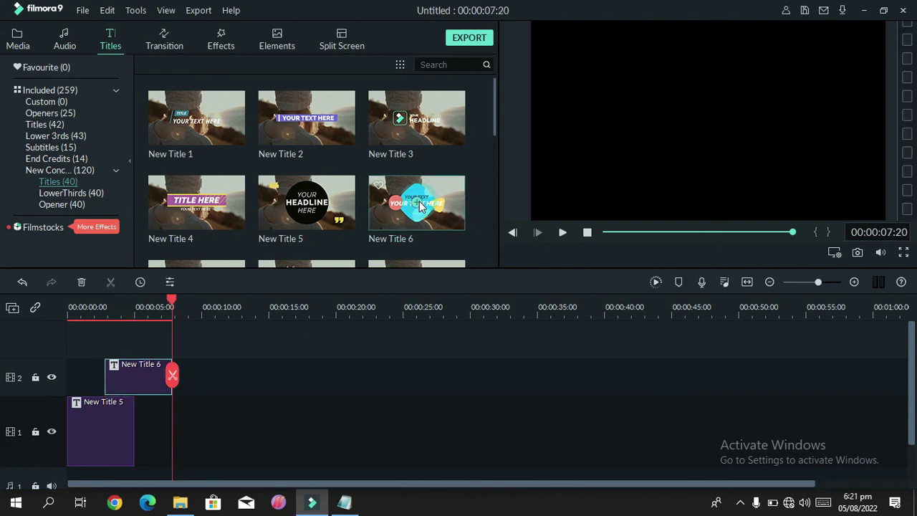
drag(131, 387, 102, 369)
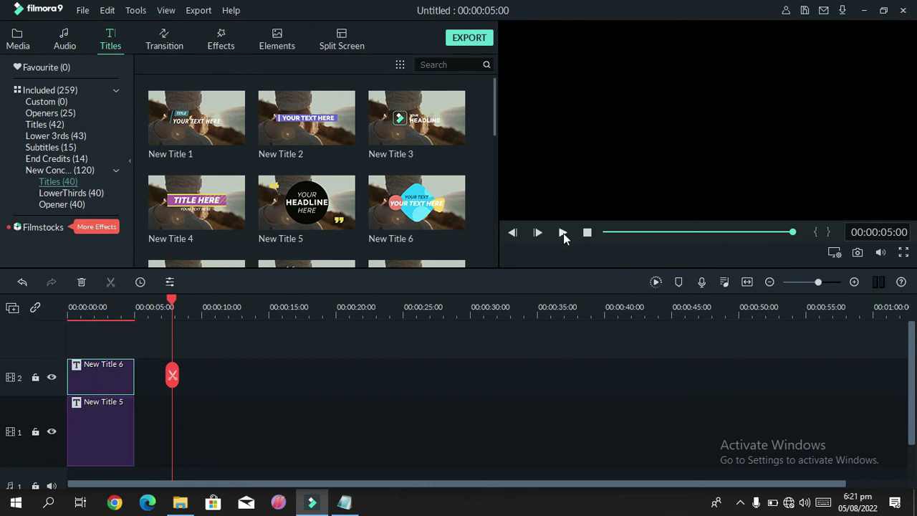
click(108, 374)
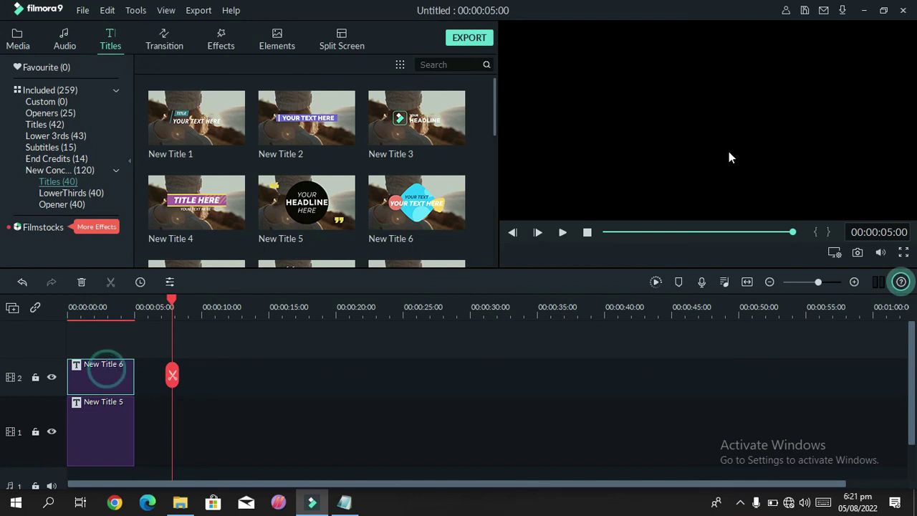
Play the two overlapping titles from near the start and pause while New Title 6's text is animating in
click(728, 153)
click(758, 125)
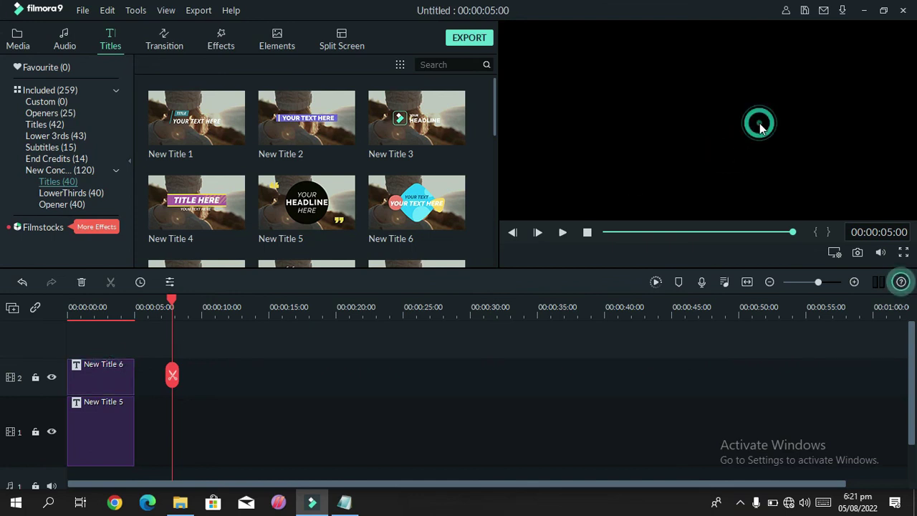
click(618, 232)
click(561, 232)
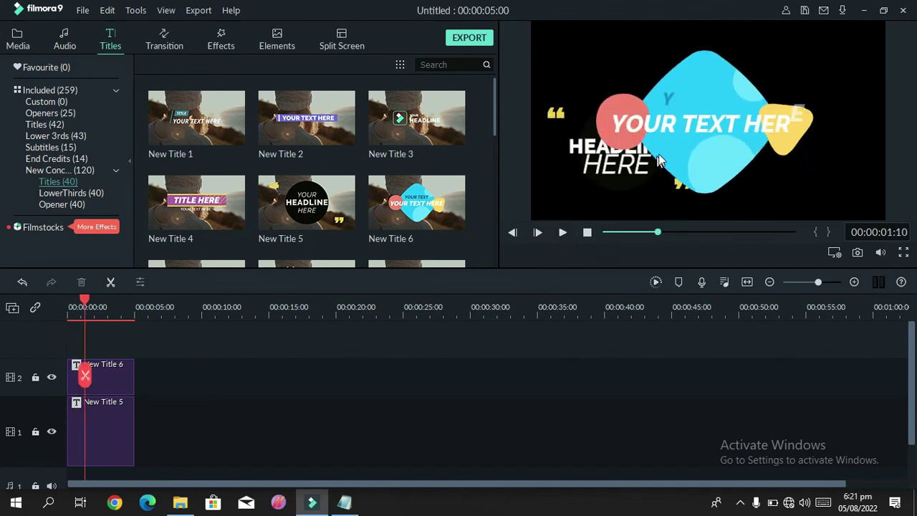
Shrink New Title 6's blue shape graphic and both of its text lines in the preview
click(708, 150)
drag(827, 43, 726, 119)
click(692, 129)
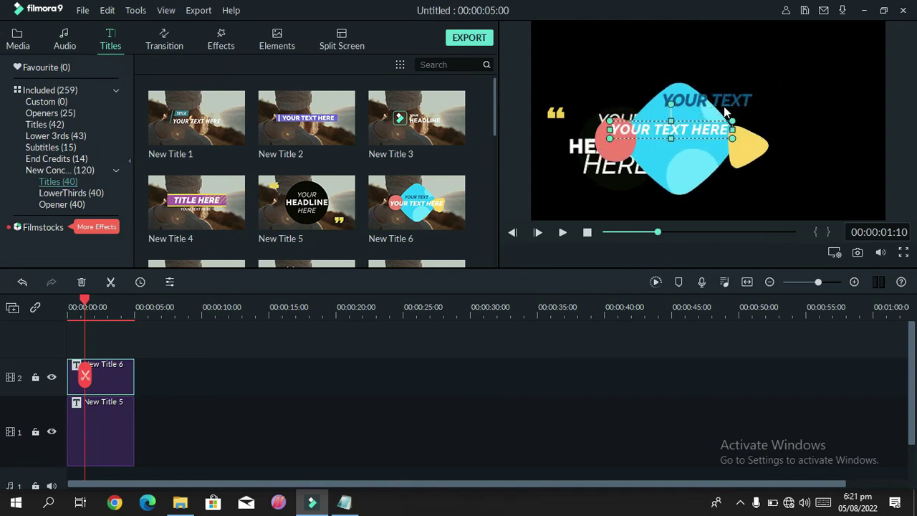
click(726, 108)
drag(750, 90, 684, 116)
Move New Title 6's shape graphic and both text lines to the upper-right part of the video frame
drag(680, 159, 791, 97)
drag(684, 130, 809, 86)
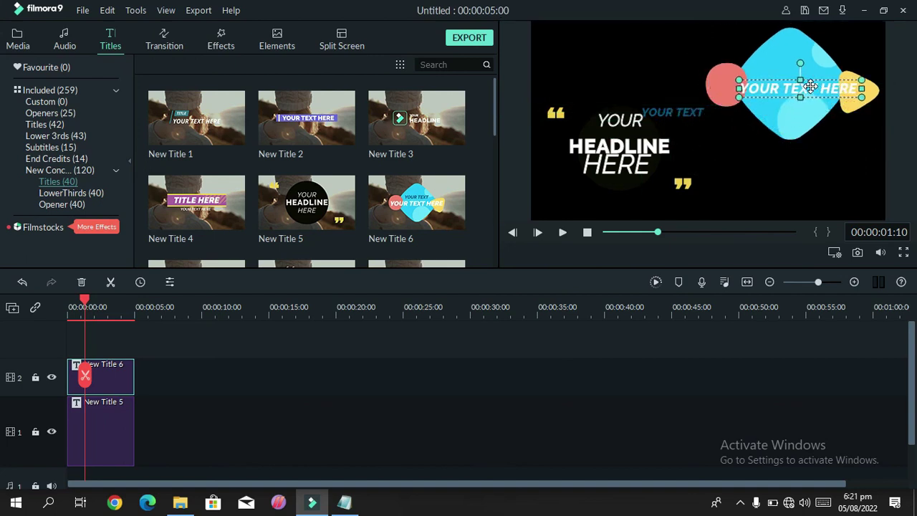
drag(686, 115, 800, 75)
click(737, 148)
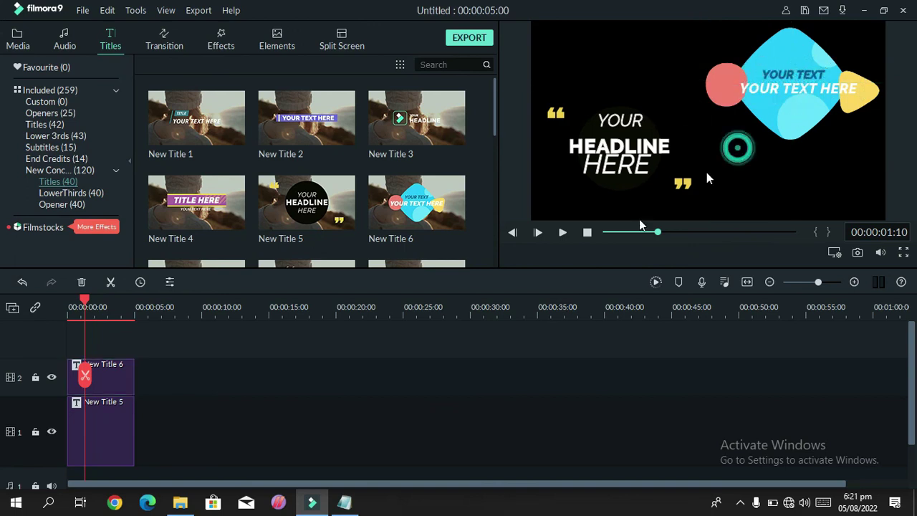
Replay both titles from the beginning and pause while their graphics and text are displayed together
click(601, 232)
click(561, 232)
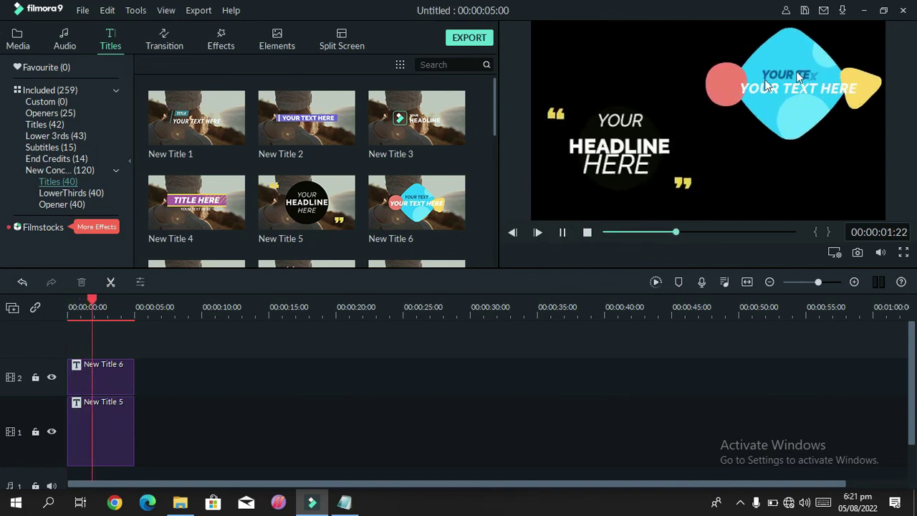
click(561, 232)
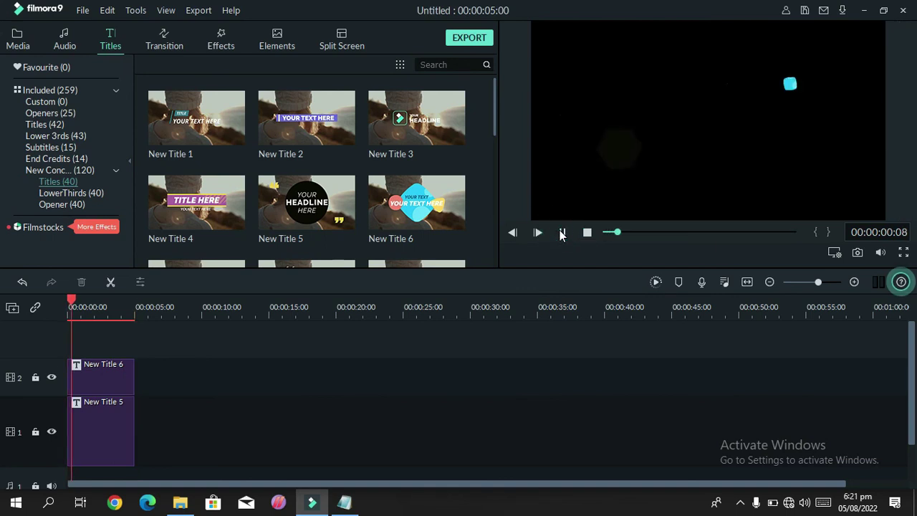
click(563, 232)
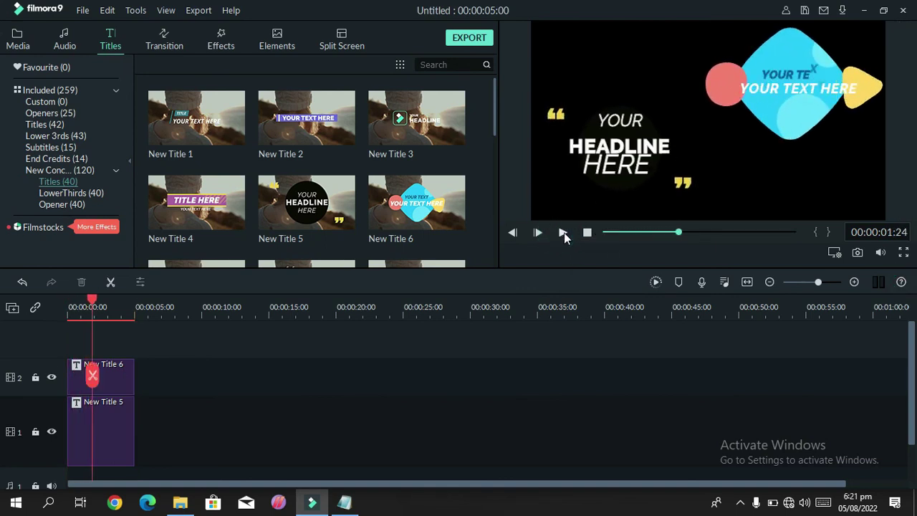
Browse the Openers title category and preview the Opener 2 template
mouse_move(421, 134)
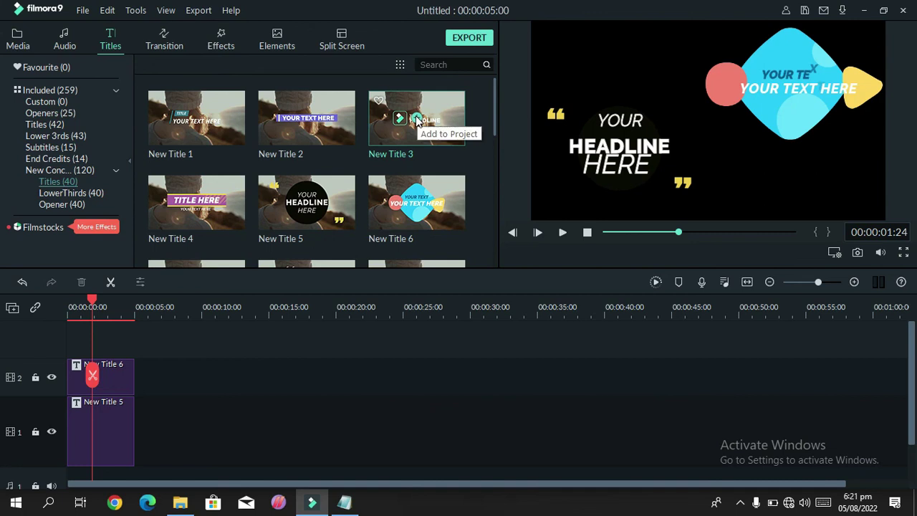
click(46, 115)
mouse_move(330, 120)
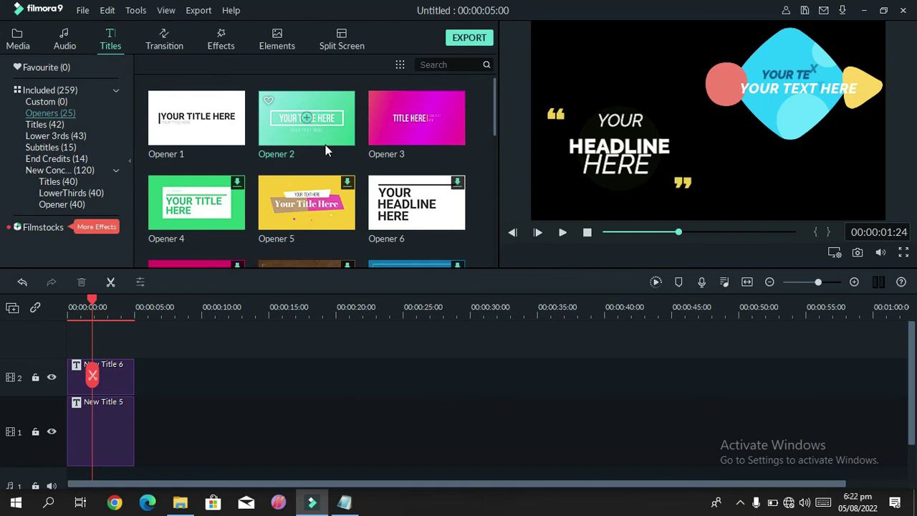
click(309, 123)
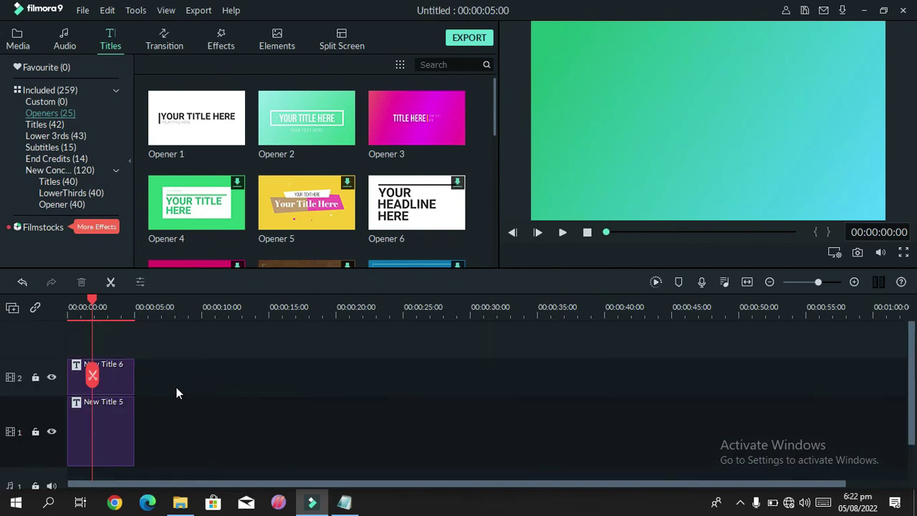
Add a third video track to the timeline and look through the stacked tracks
click(11, 308)
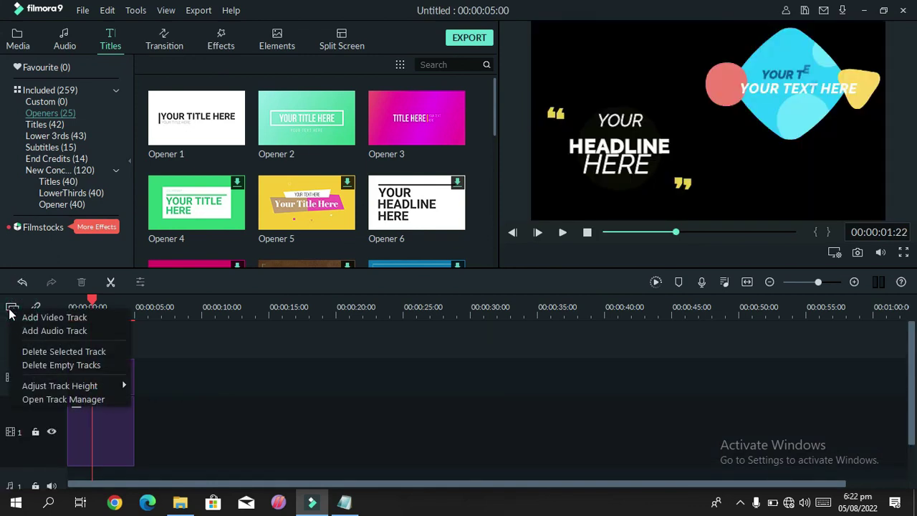
click(43, 316)
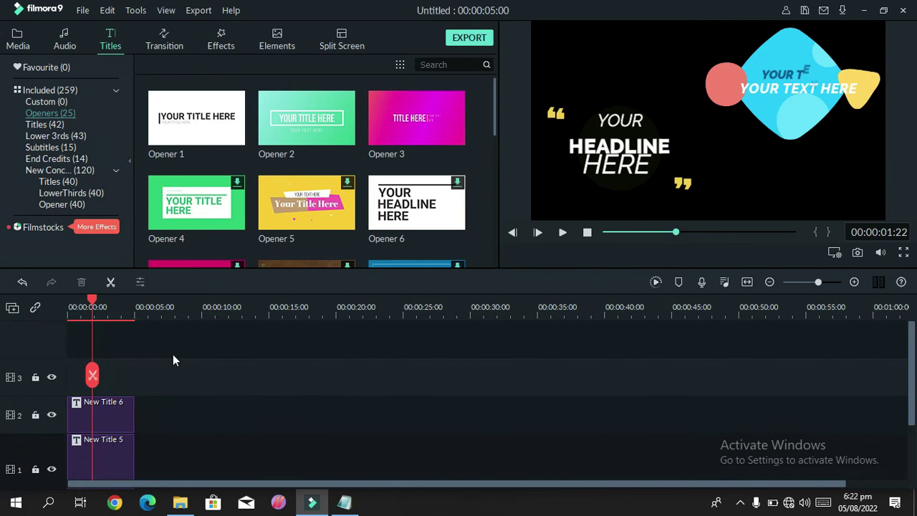
scroll(205, 398, down, 1)
scroll(205, 398, up, 1)
scroll(206, 399, down, 2)
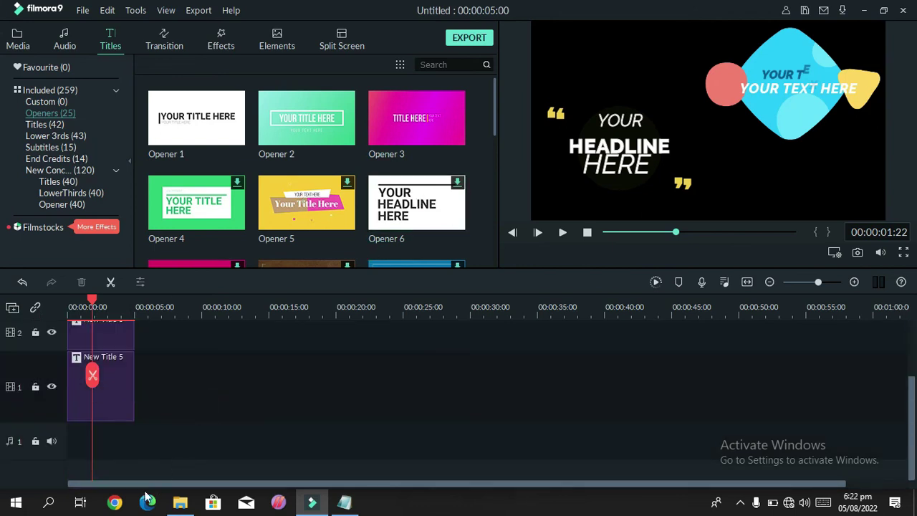
drag(149, 487, 109, 452)
scroll(202, 387, up, 2)
click(122, 338)
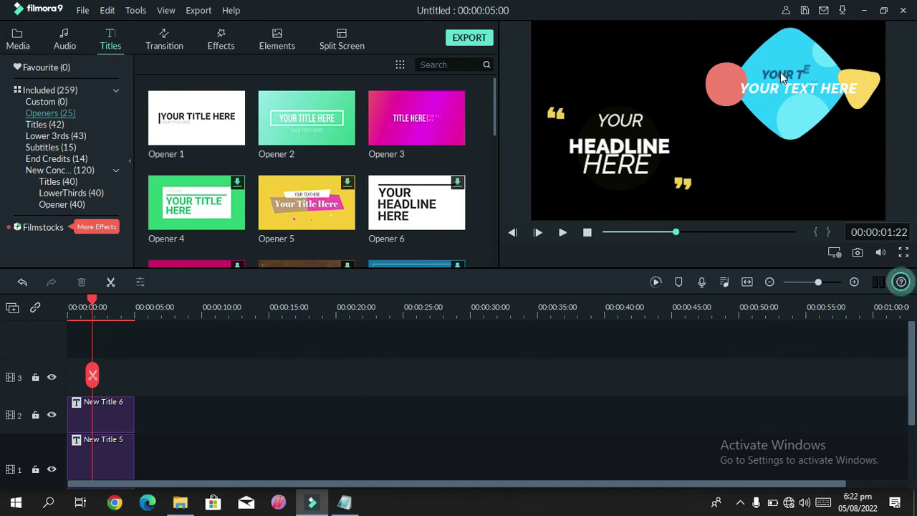
Add Opener 2 to the third video track and align it with the other titles at the timeline start
mouse_move(417, 122)
mouse_move(302, 119)
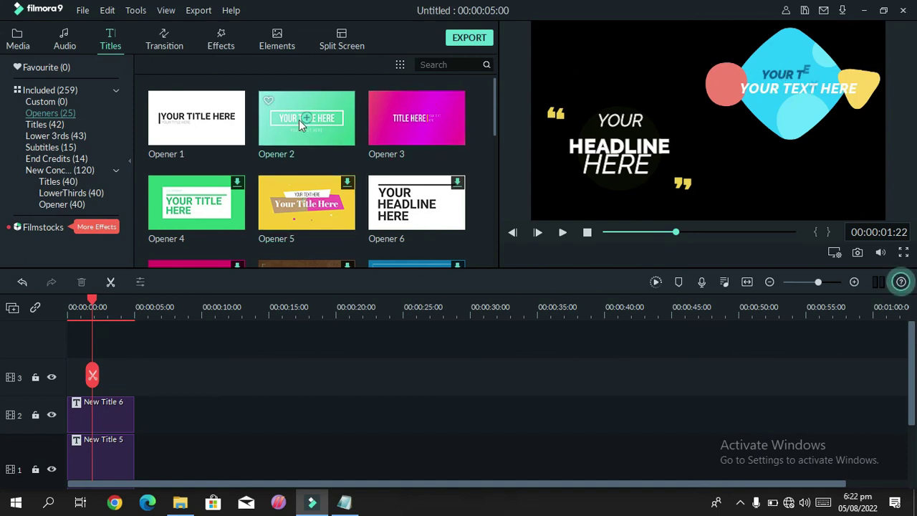
click(104, 339)
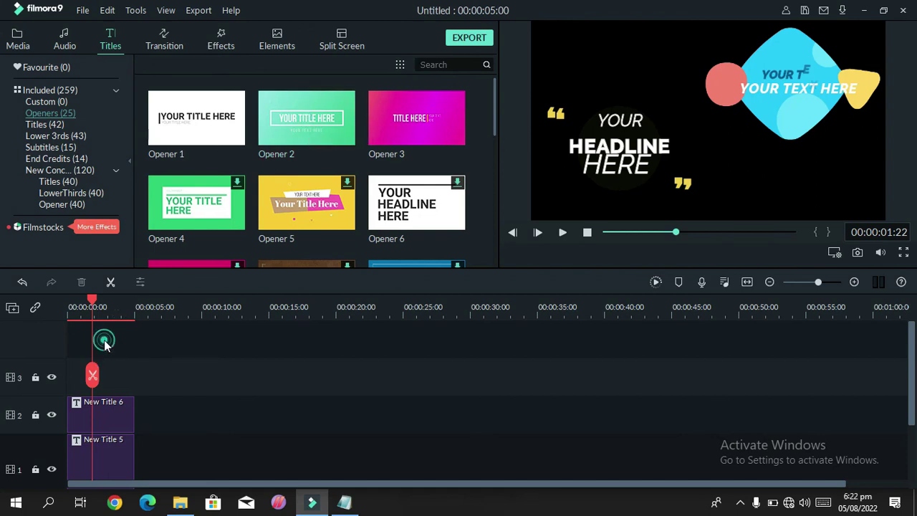
click(302, 117)
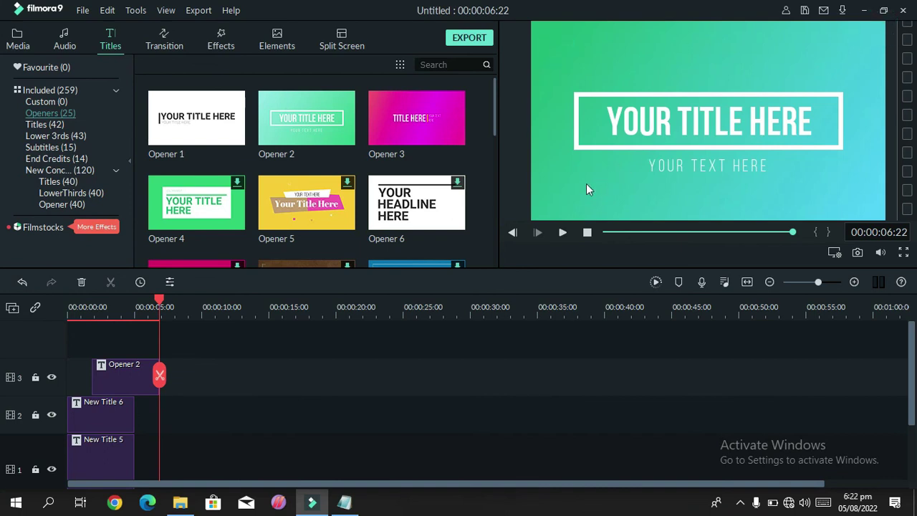
drag(109, 376, 83, 372)
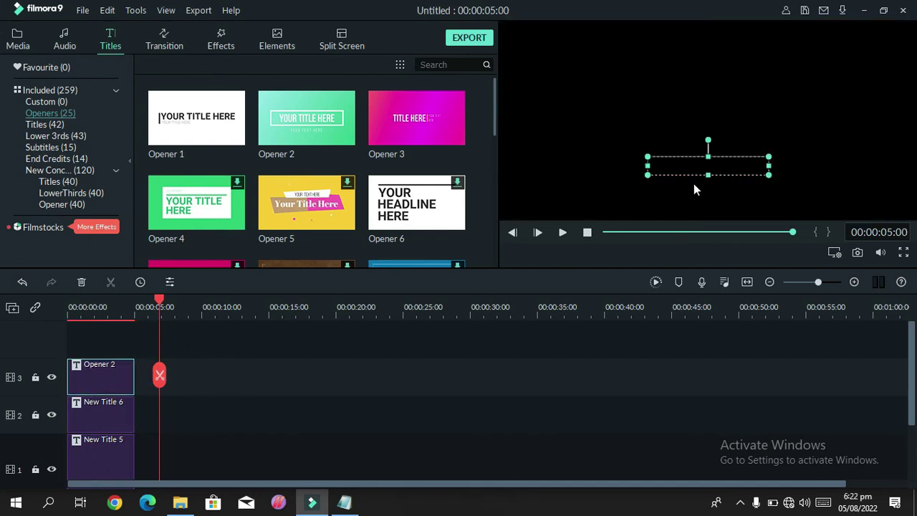
Play the timeline with Opener 2 stacked above New Title 6 and New Title 5
click(812, 148)
click(664, 97)
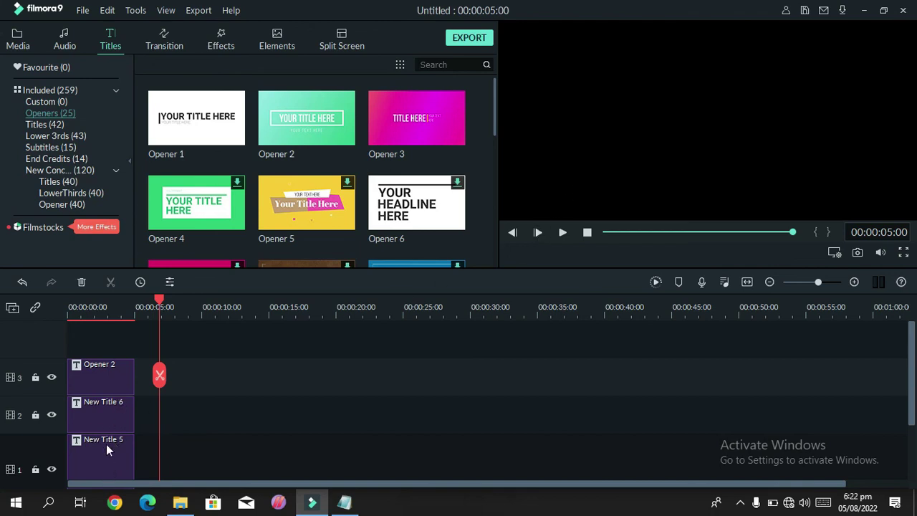
click(562, 233)
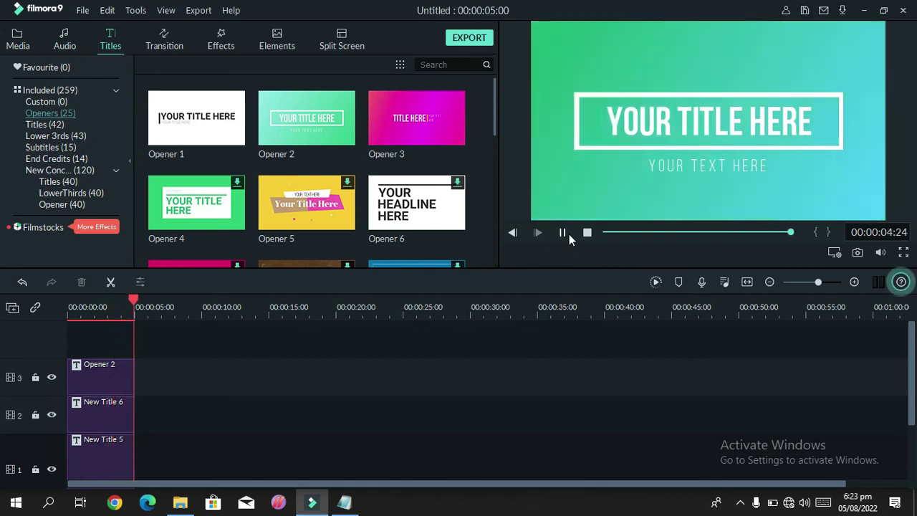
Delete the Opener 2 clip from the third video track and play the remaining two titles
right_click(88, 383)
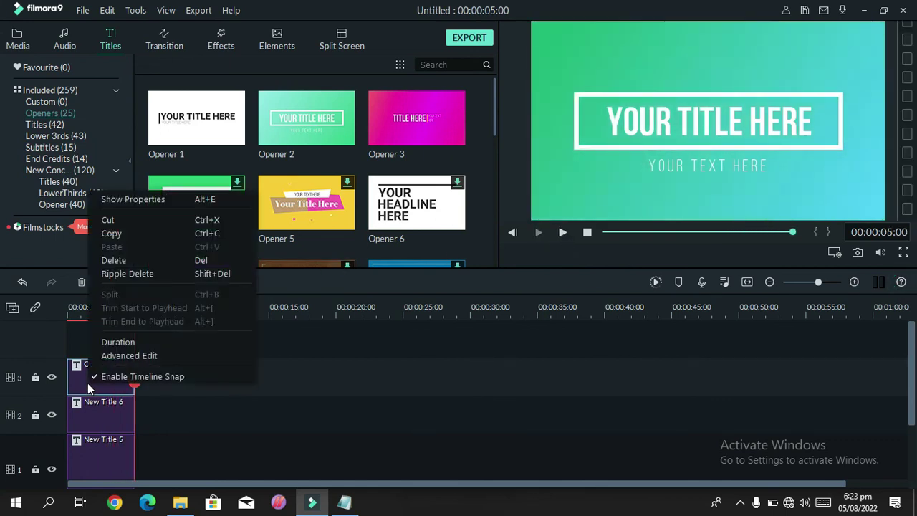
click(151, 262)
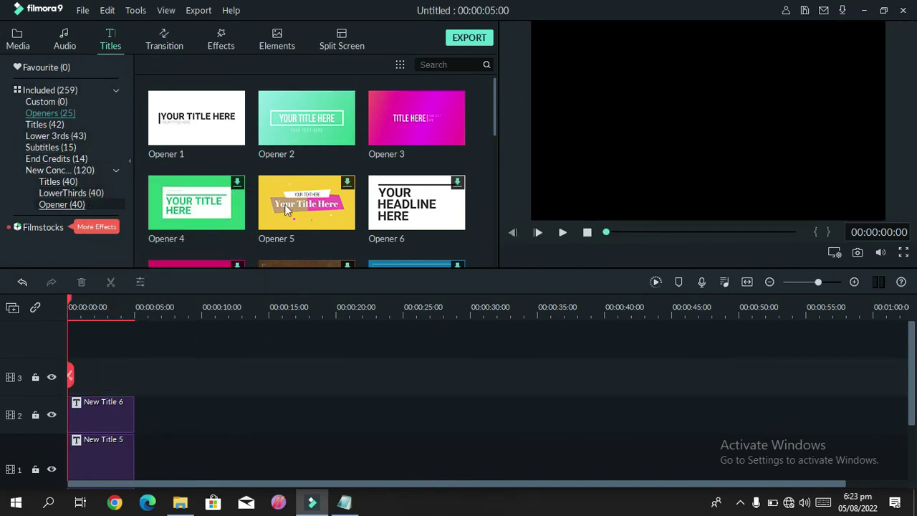
click(561, 233)
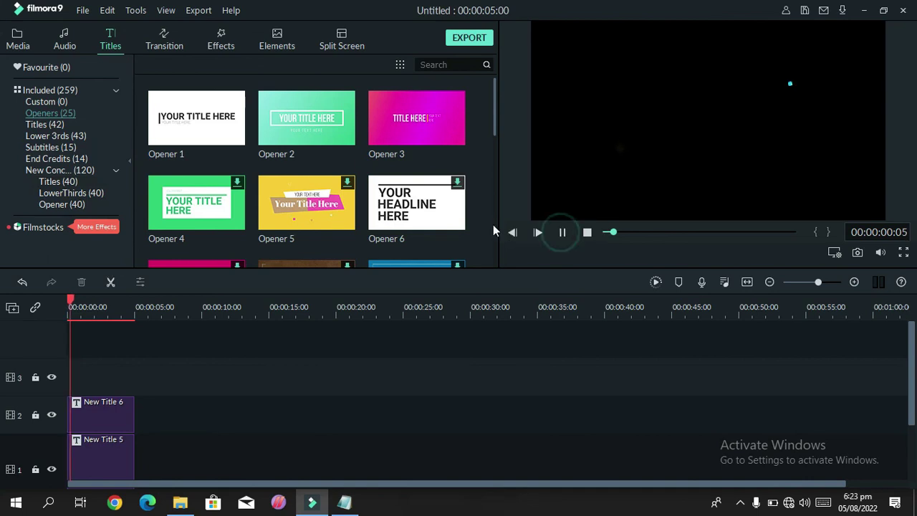
Add New LowerThirds 2 to the third video track and align it with the other titles at the timeline start
click(68, 192)
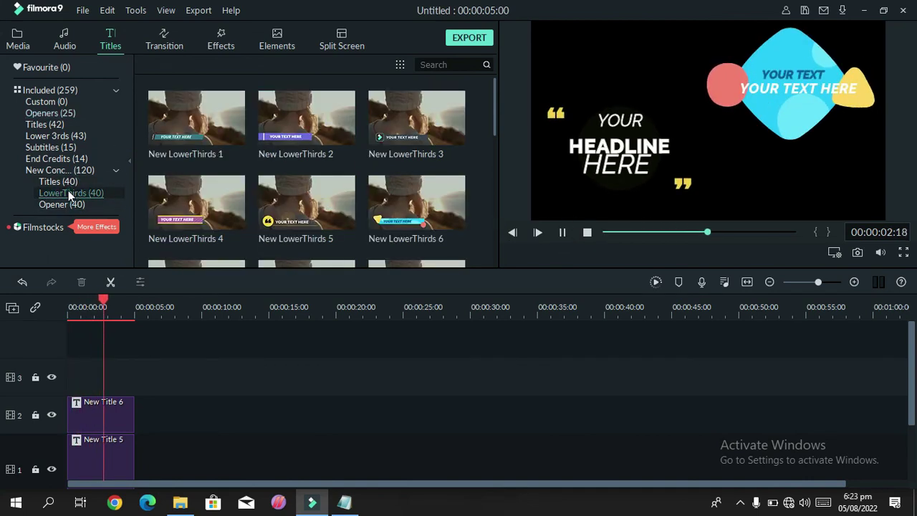
click(306, 118)
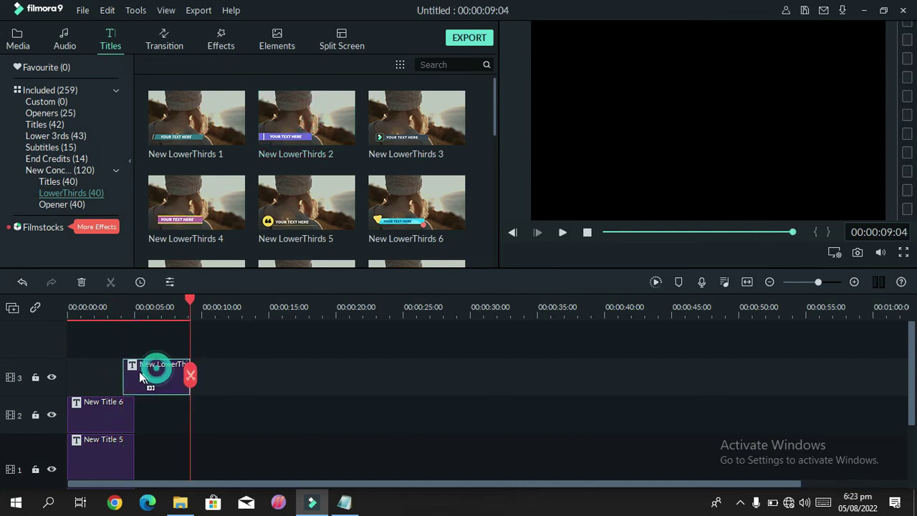
drag(139, 371, 91, 374)
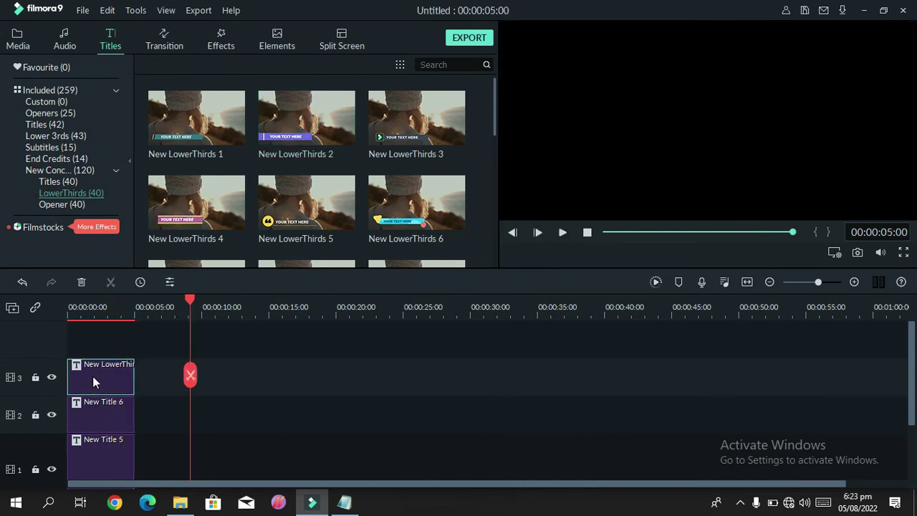
Play the timeline with New LowerThirds 2 stacked above New Title 6 and New Title 5
click(613, 156)
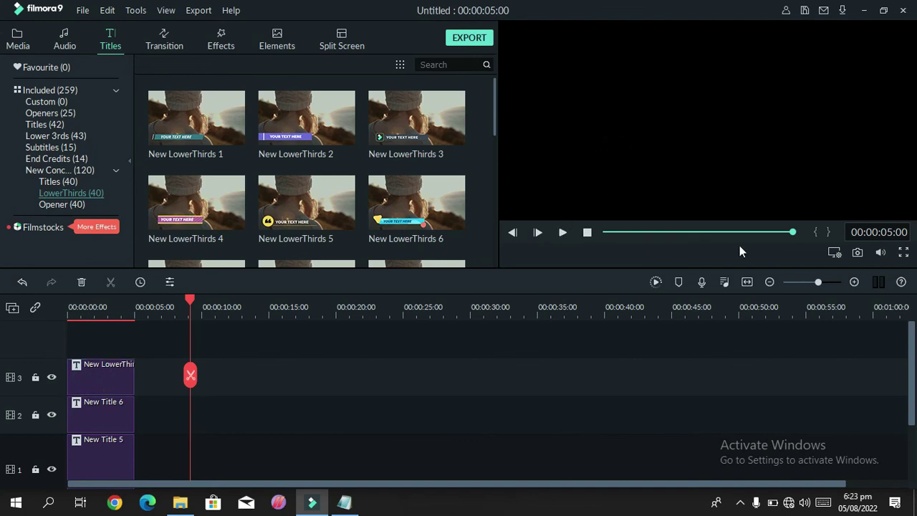
click(773, 232)
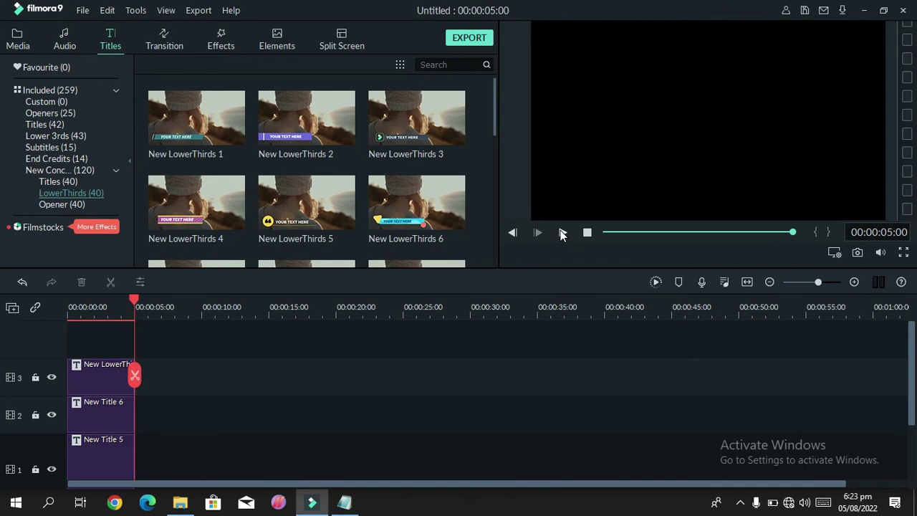
click(561, 233)
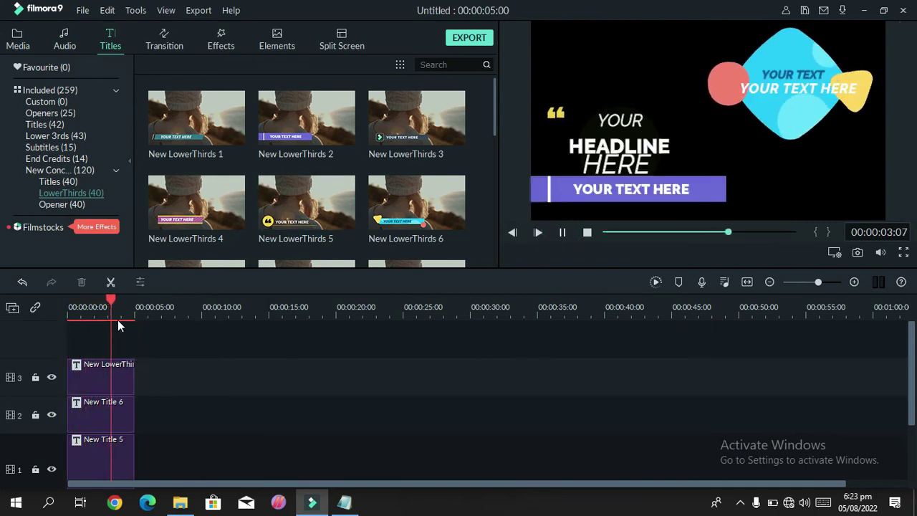
Open New LowerThirds 2 for editing and move its text and purple bar beneath the blue diamond title
double_click(99, 367)
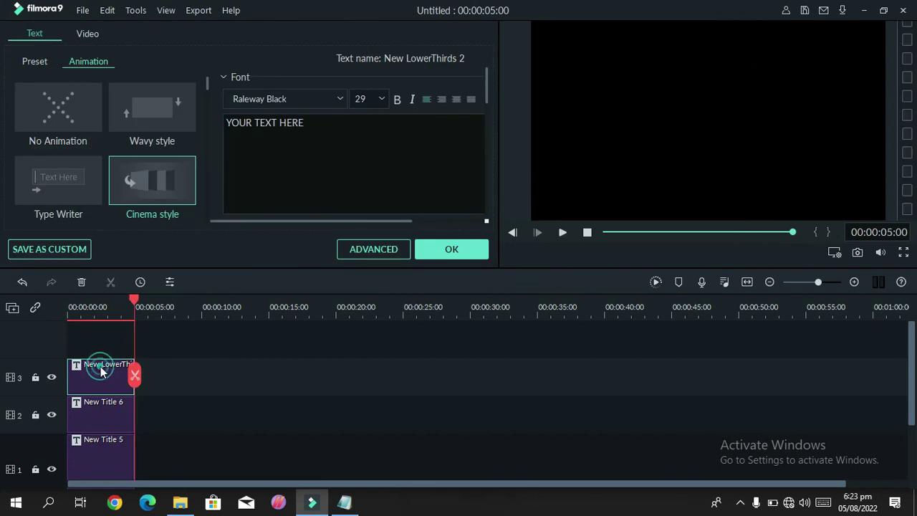
drag(619, 181, 806, 142)
drag(668, 182, 808, 179)
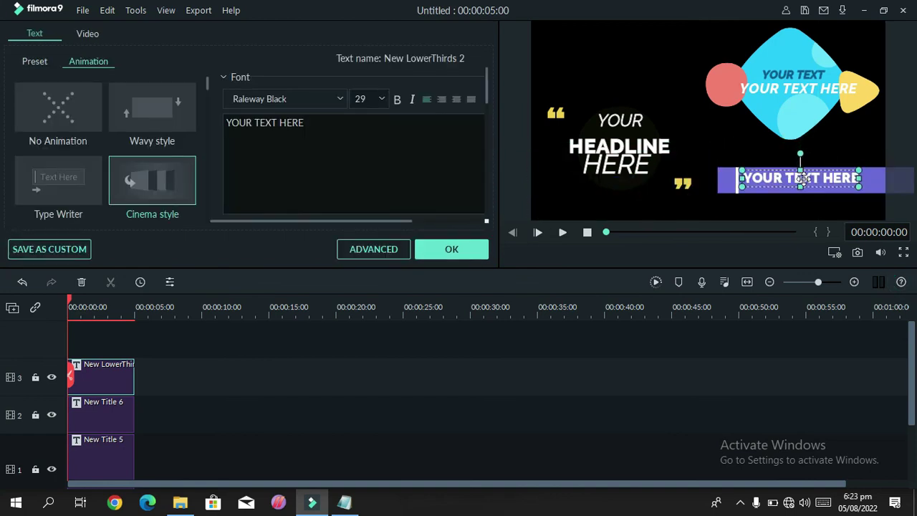
click(724, 179)
drag(717, 176, 731, 179)
mouse_move(797, 181)
mouse_down()
mouse_move(780, 180)
mouse_move(787, 180)
mouse_up()
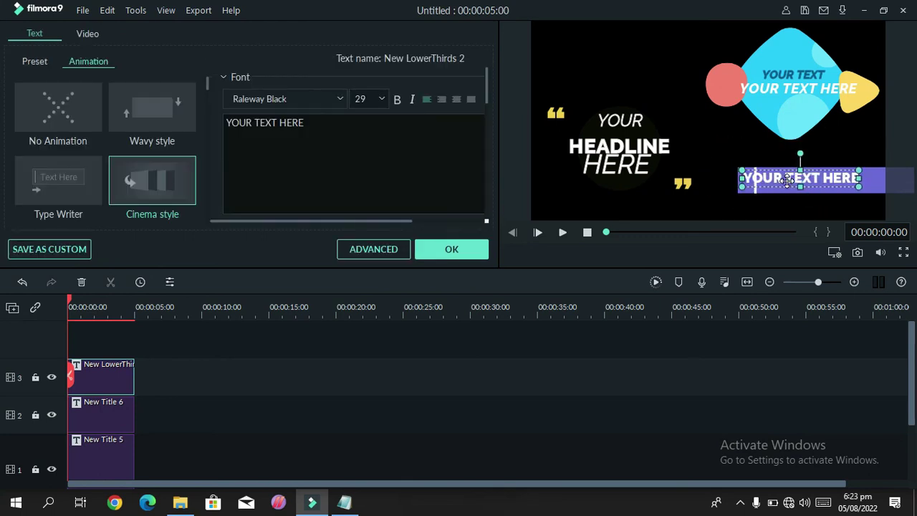
drag(883, 192, 849, 177)
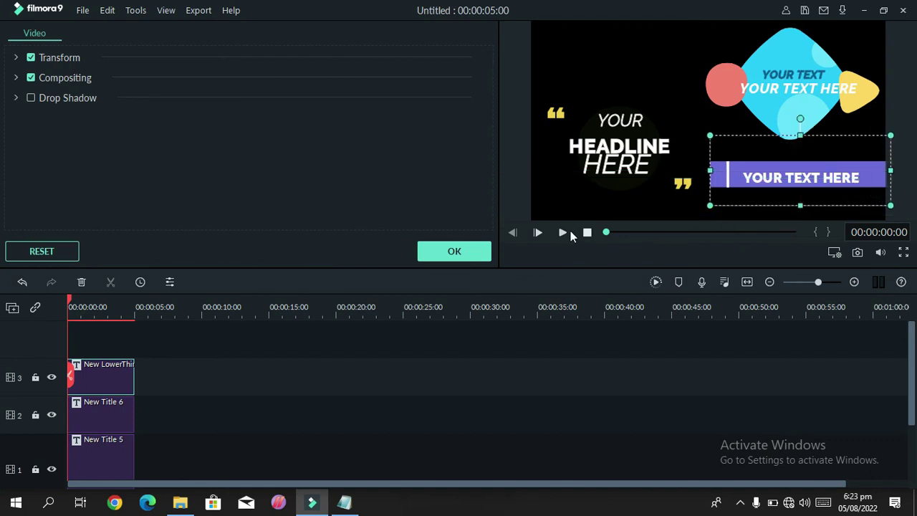
Play the timeline to check the repositioned lower third, pause it near the end and accept the title edits
click(561, 232)
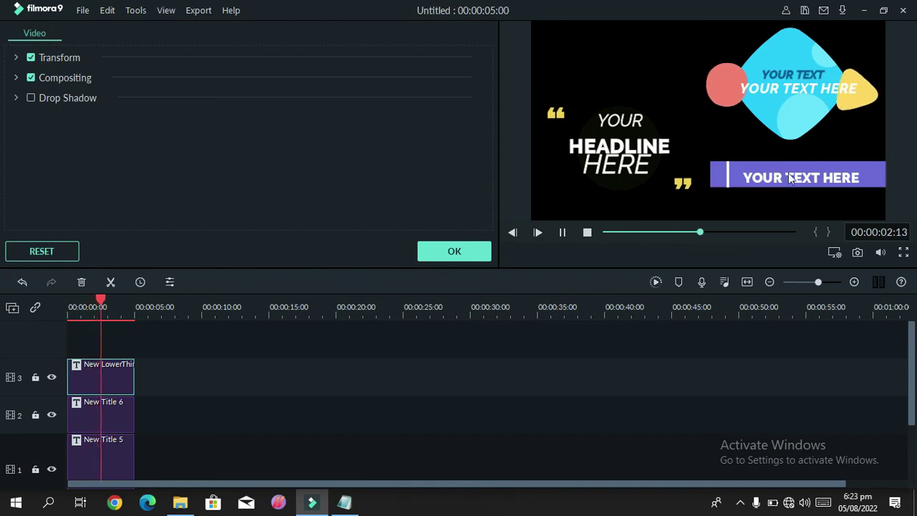
click(562, 233)
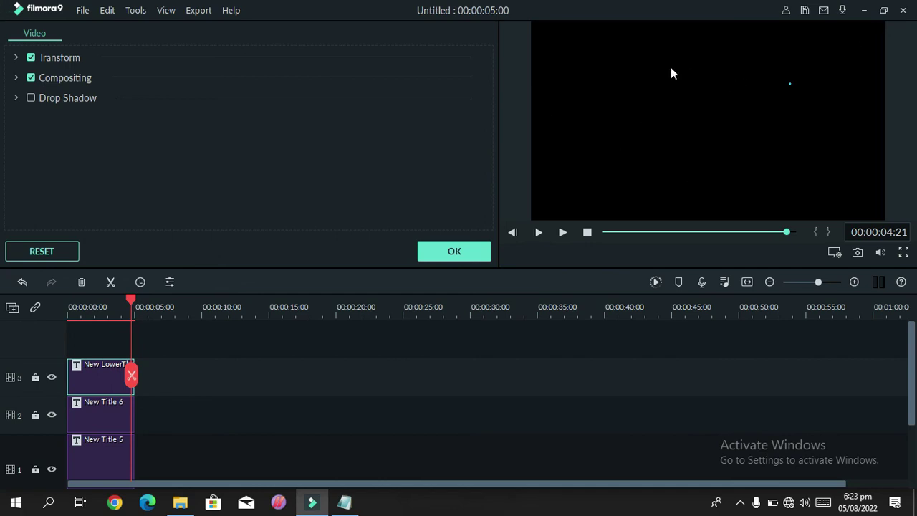
click(435, 251)
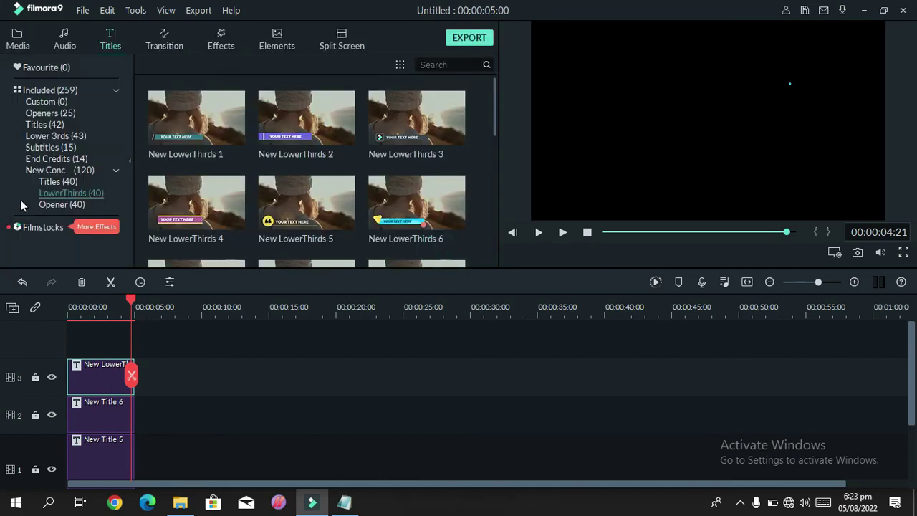
Browse the opener templates in the New Concept title collection
click(70, 206)
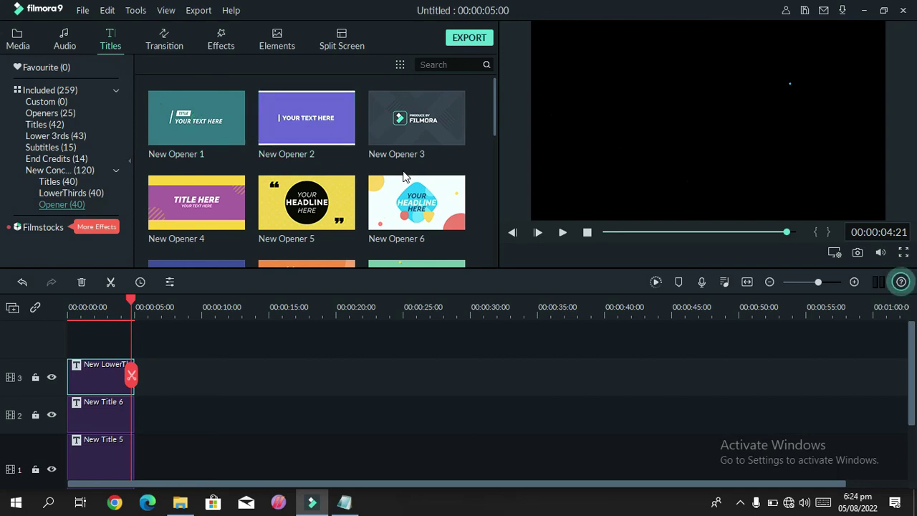
scroll(404, 178, down, 10)
scroll(403, 178, up, 10)
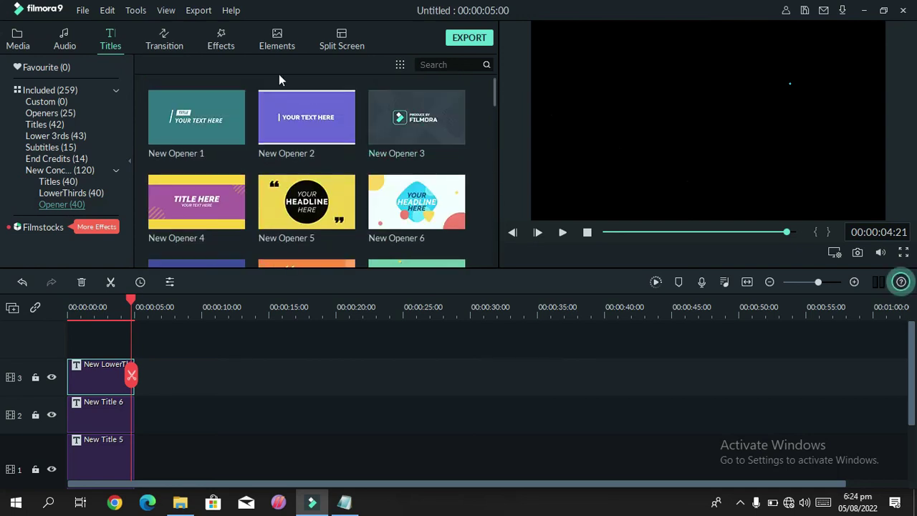